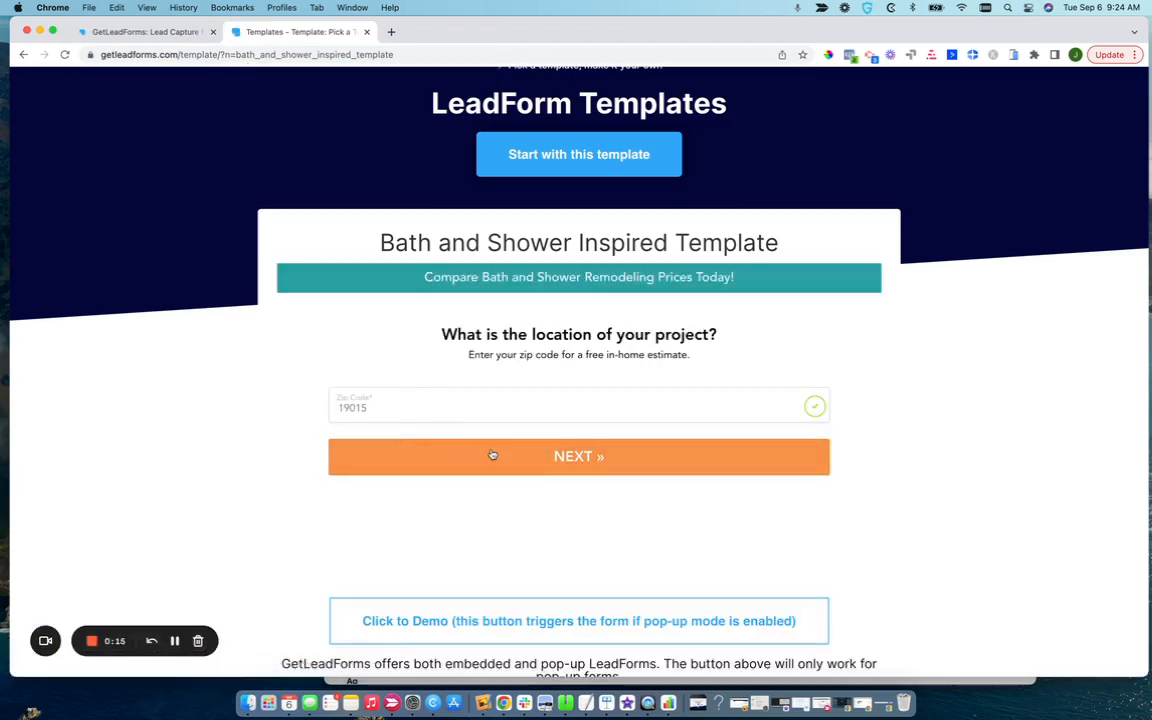
# Advance the Bath and Shower template demo past the zip code question and switch to the form editor.
pyautogui.click(491, 455)
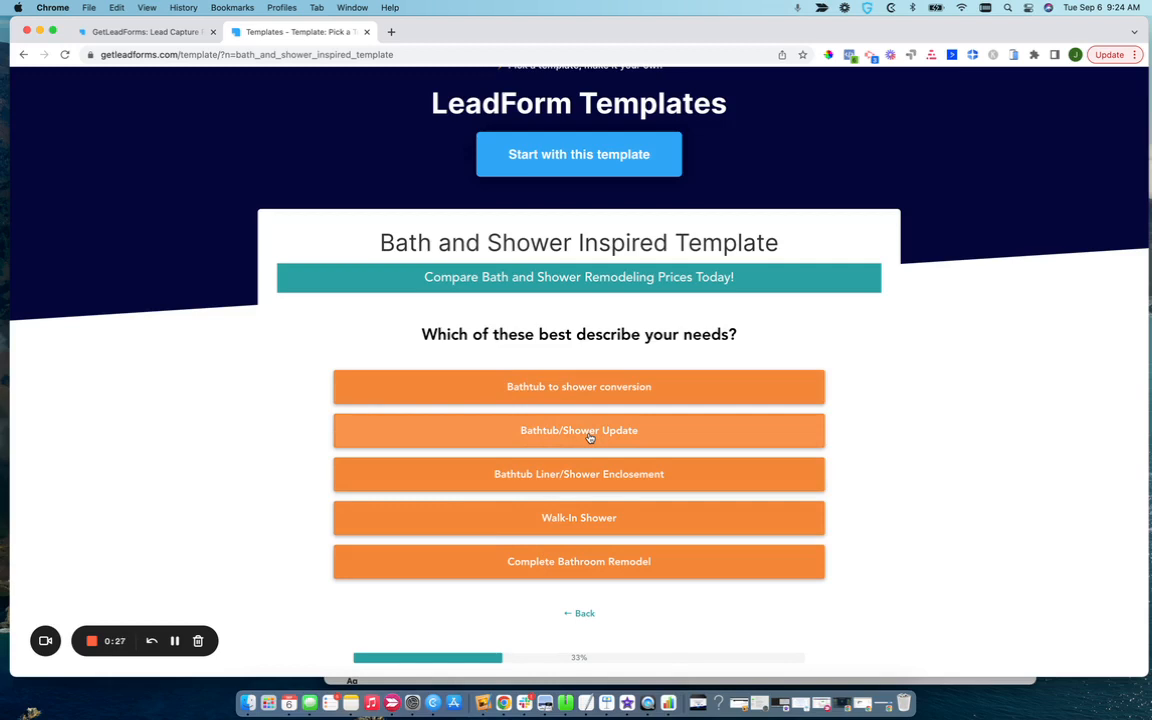
pyautogui.click(140, 32)
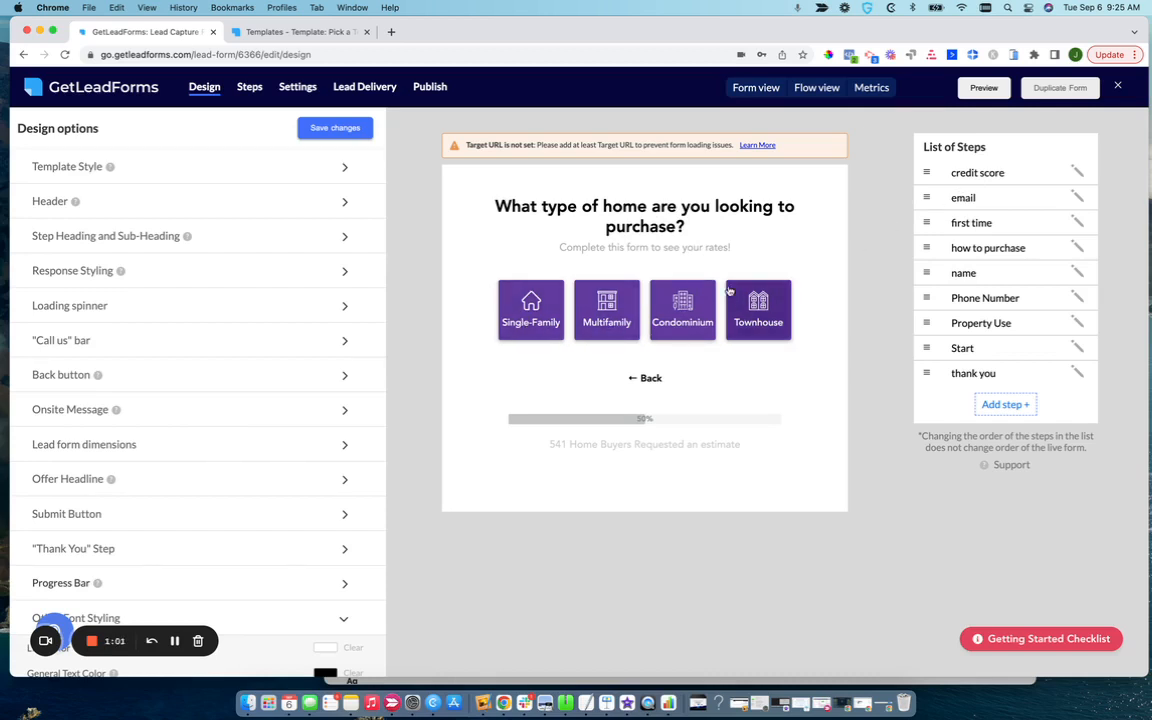
# Open the credit score step for editing and expand its Step Layout Override settings.
pyautogui.click(963, 174)
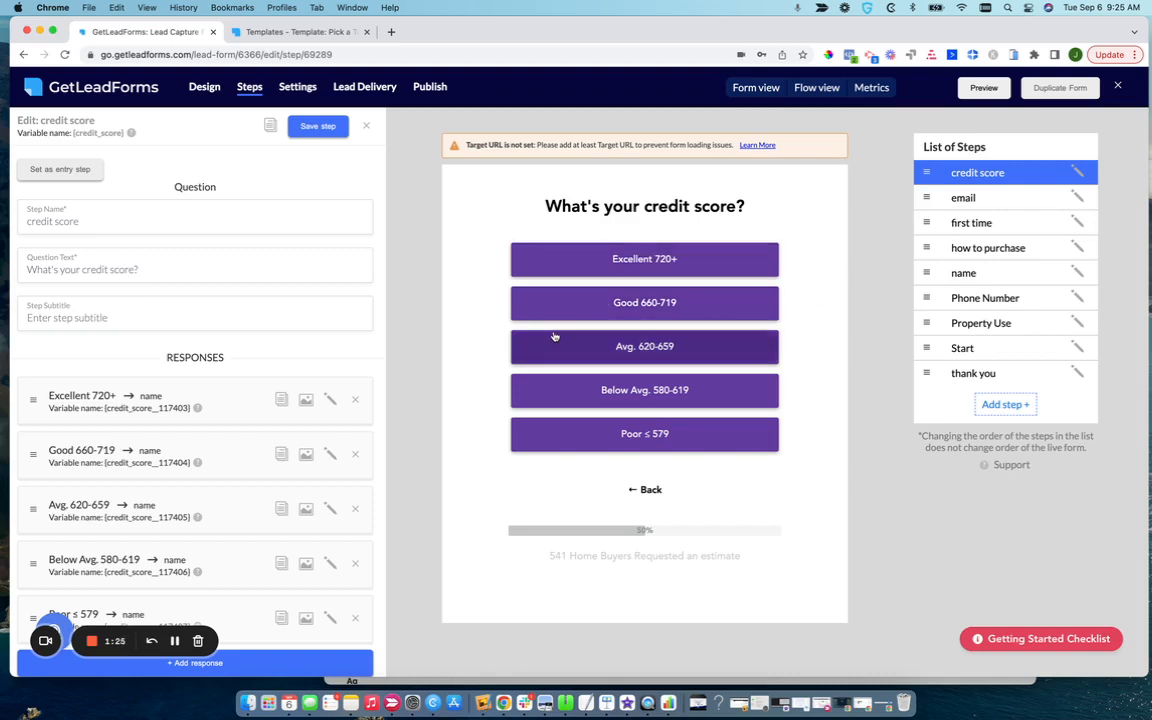
pyautogui.scroll(-5, 209, 403)
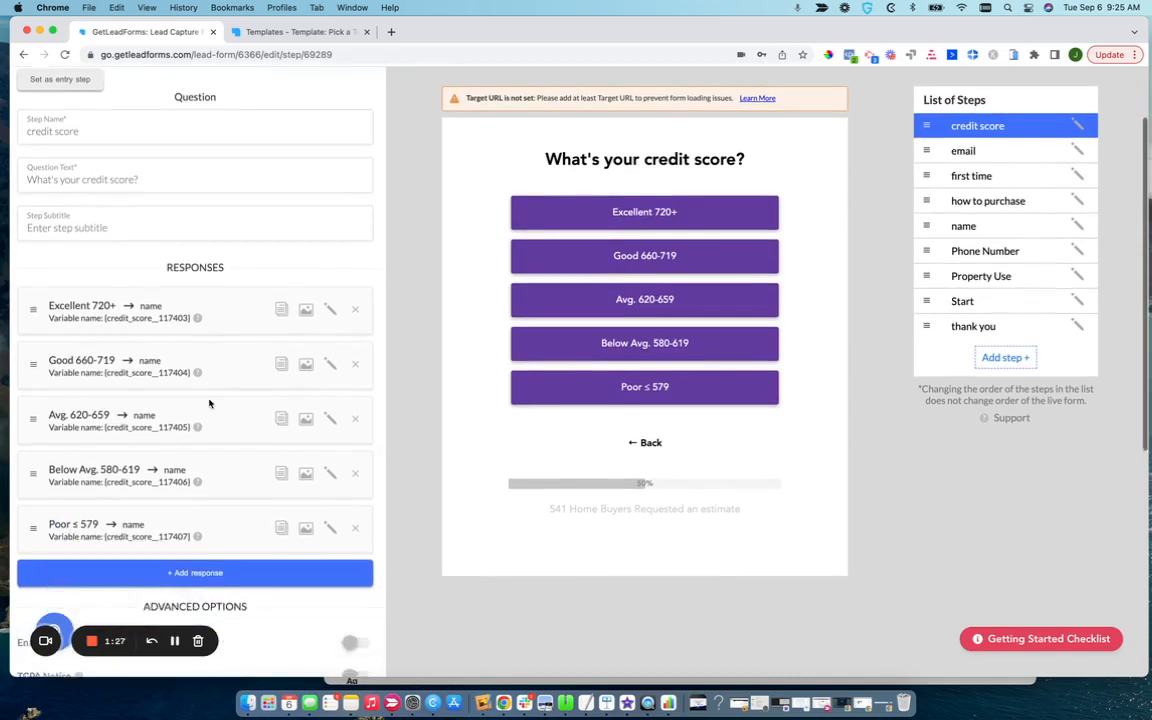
pyautogui.scroll(5, 209, 403)
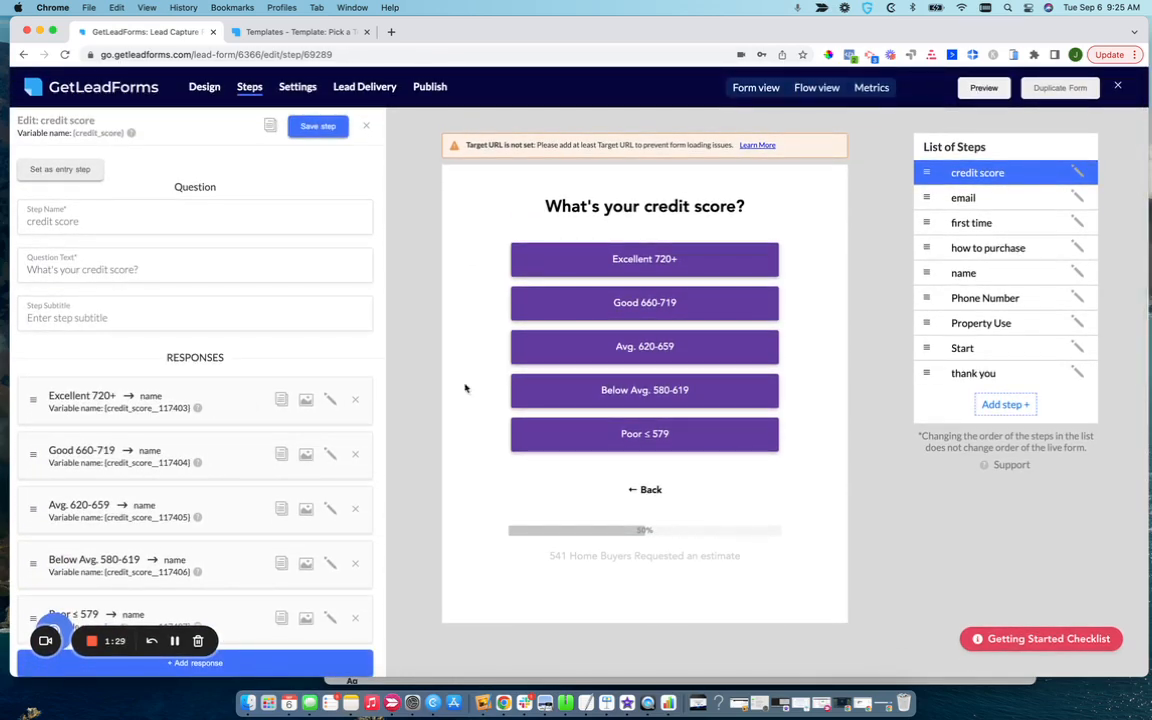
pyautogui.scroll(-4, 213, 393)
pyautogui.scroll(-5, 213, 393)
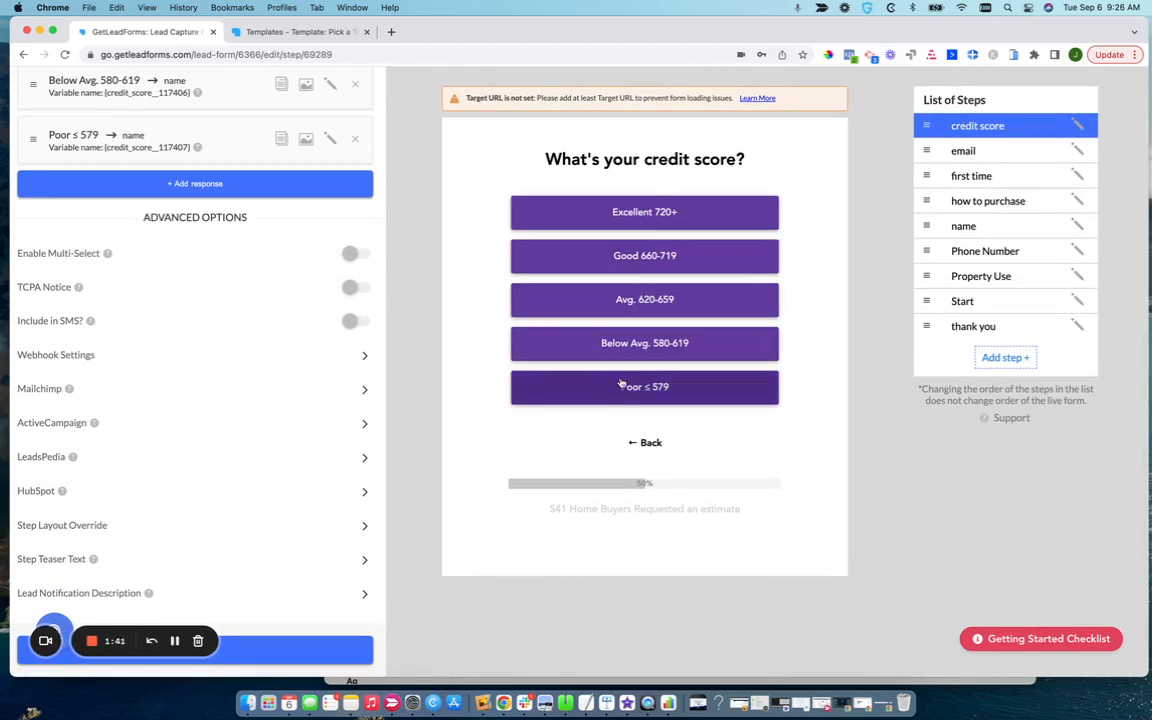
pyautogui.click(363, 529)
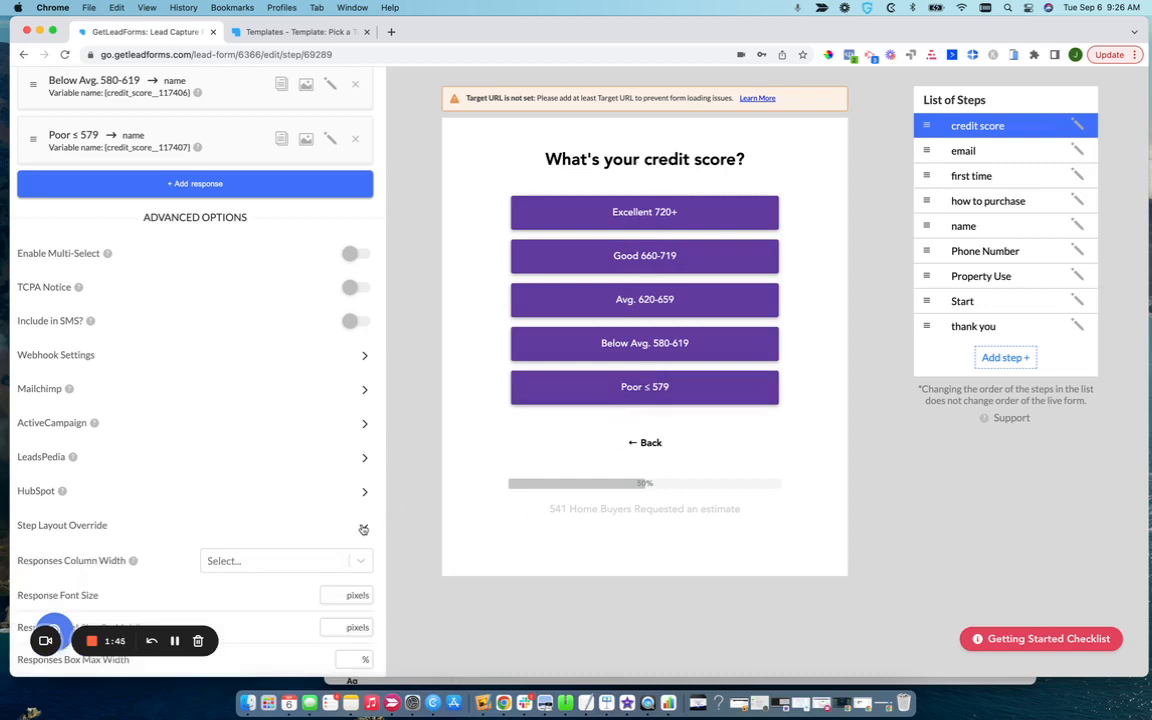
pyautogui.scroll(-5, 363, 529)
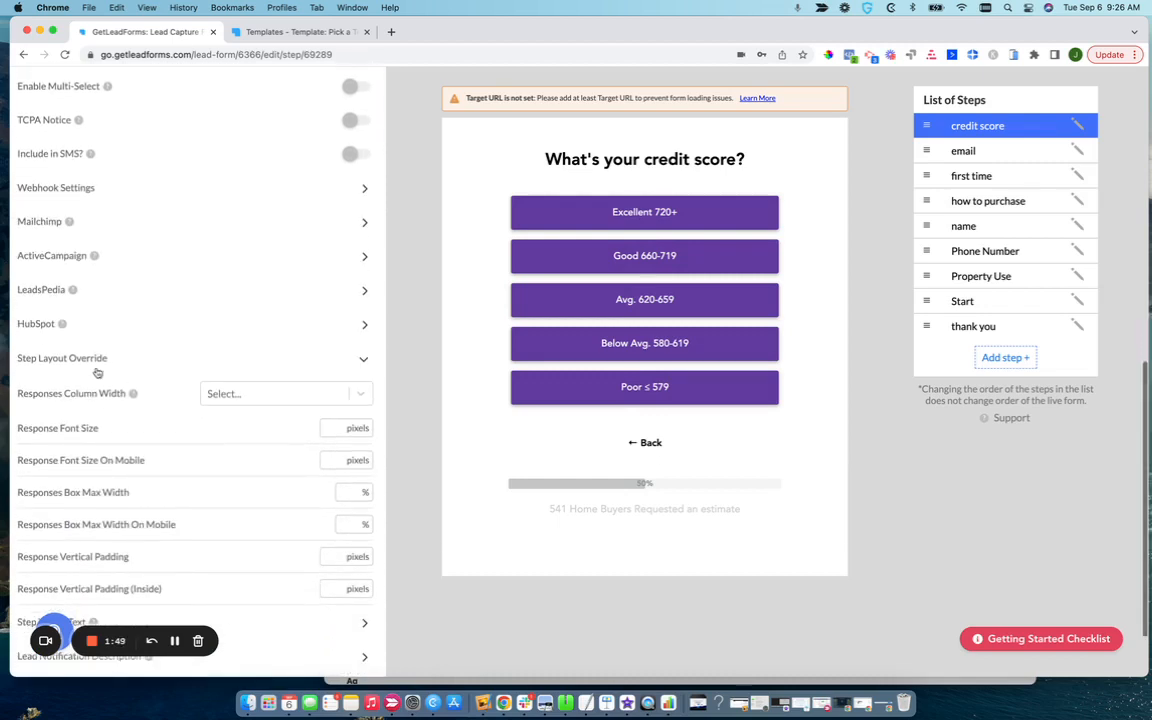
# Try a Responses Column Width of 3 on the credit score step and review the resulting layout.
pyautogui.click(233, 400)
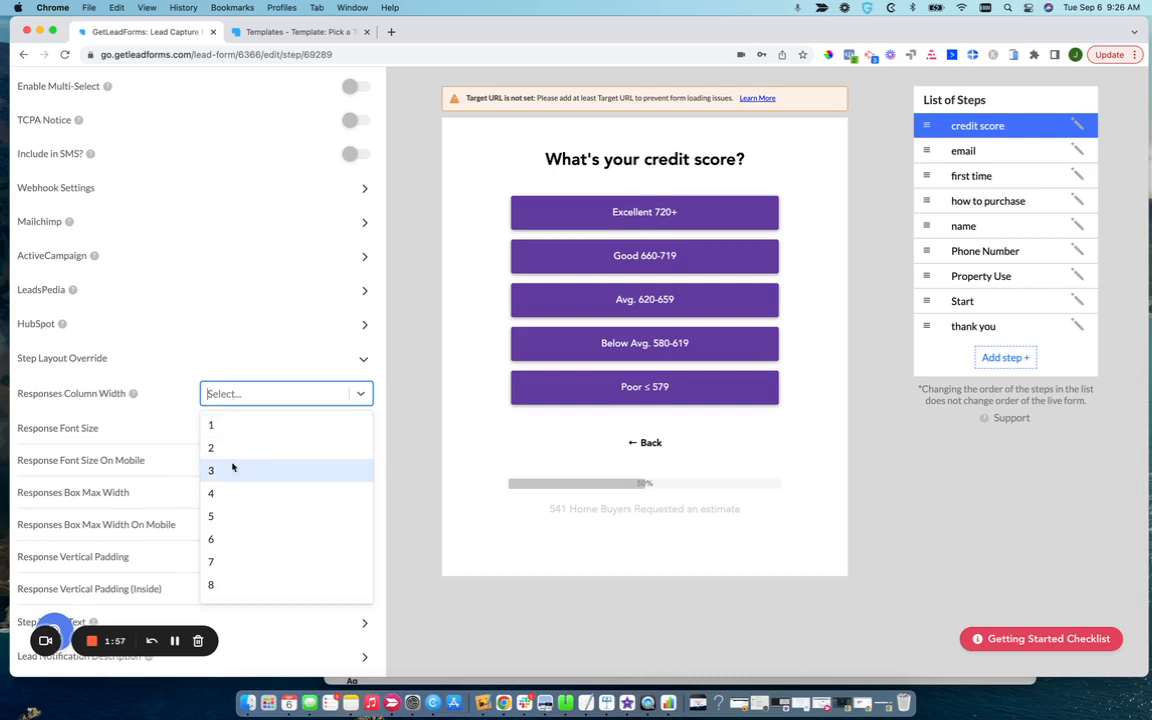
pyautogui.scroll(-2, 231, 465)
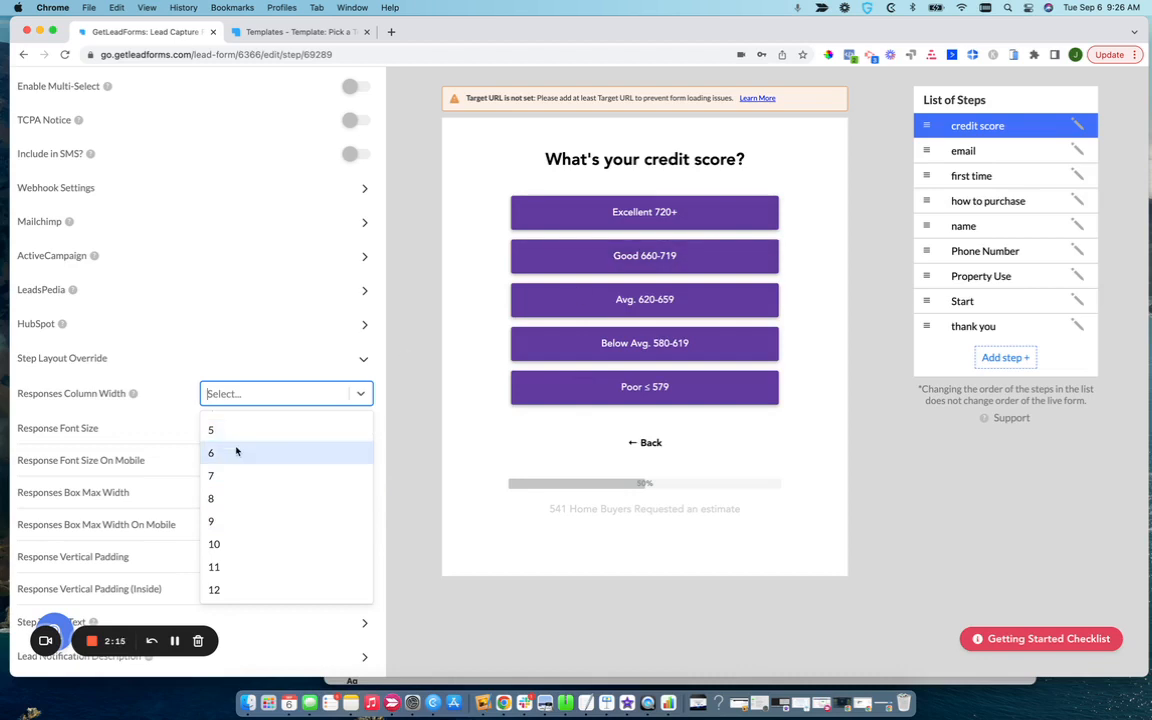
pyautogui.scroll(2, 232, 449)
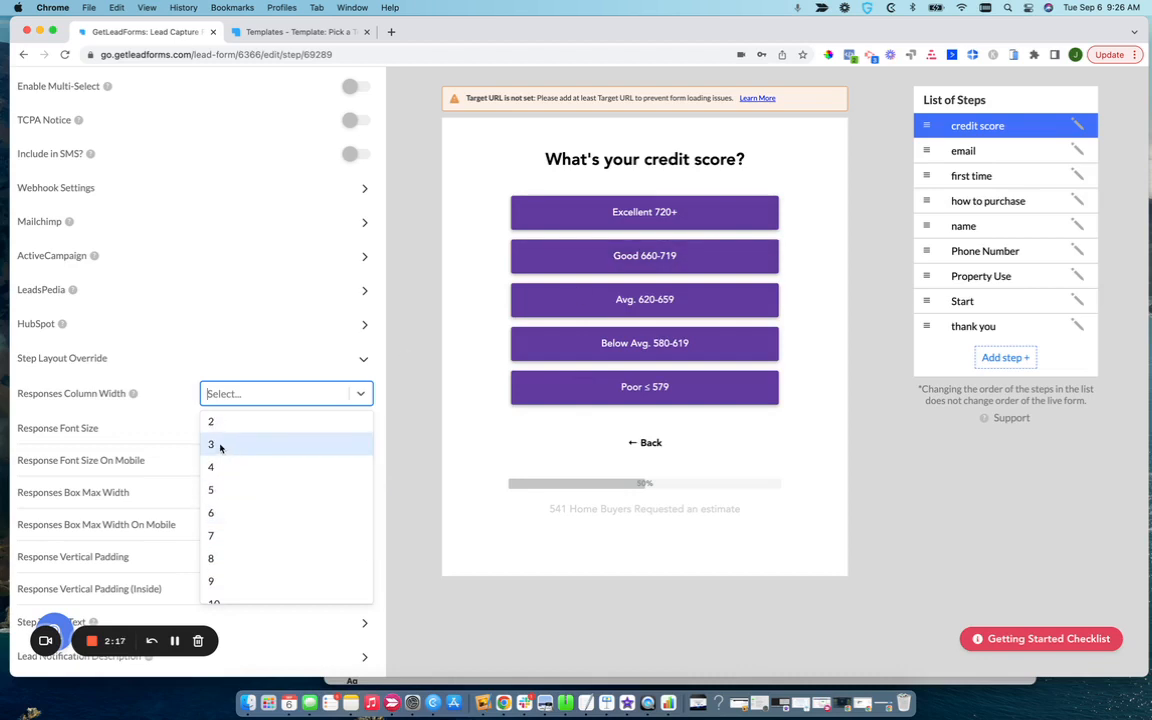
pyautogui.click(220, 448)
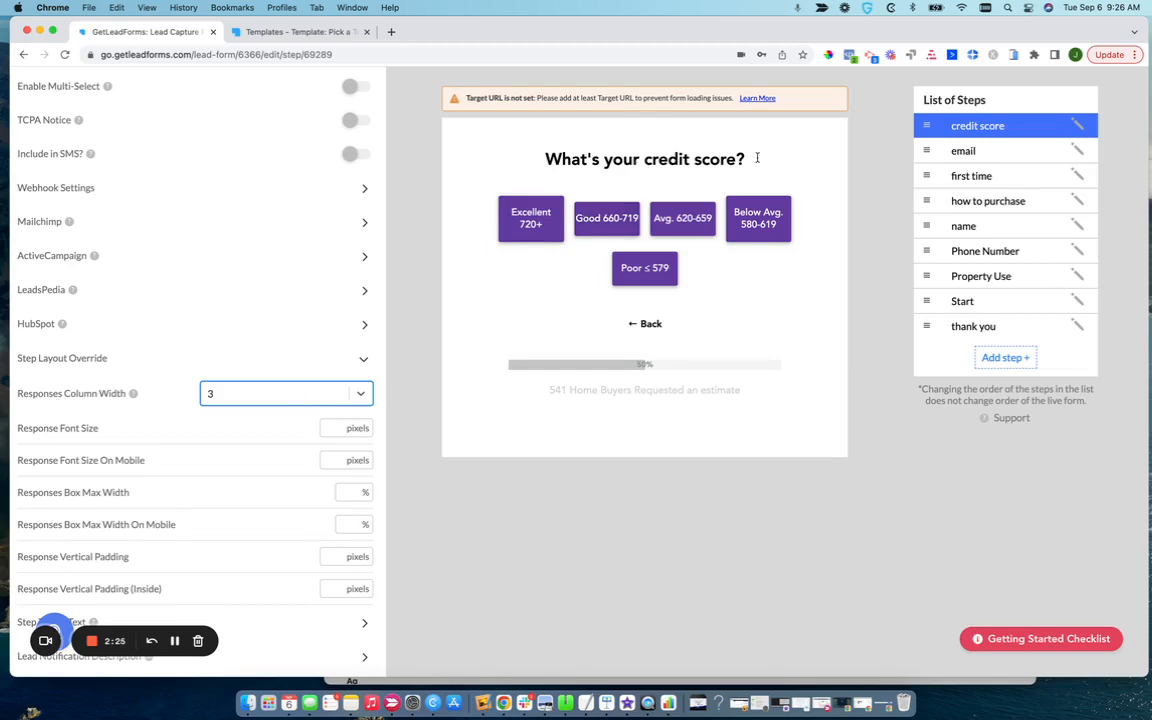
pyautogui.scroll(2, 740, 158)
pyautogui.scroll(10, 770, 161)
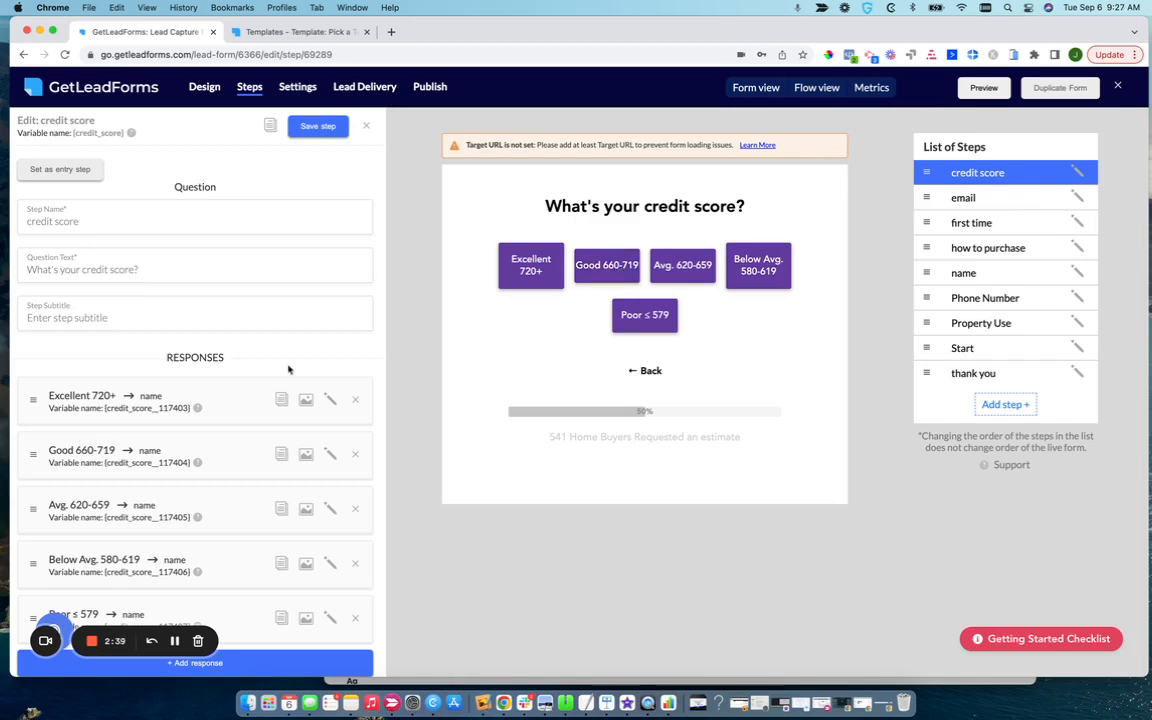
pyautogui.scroll(-10, 290, 368)
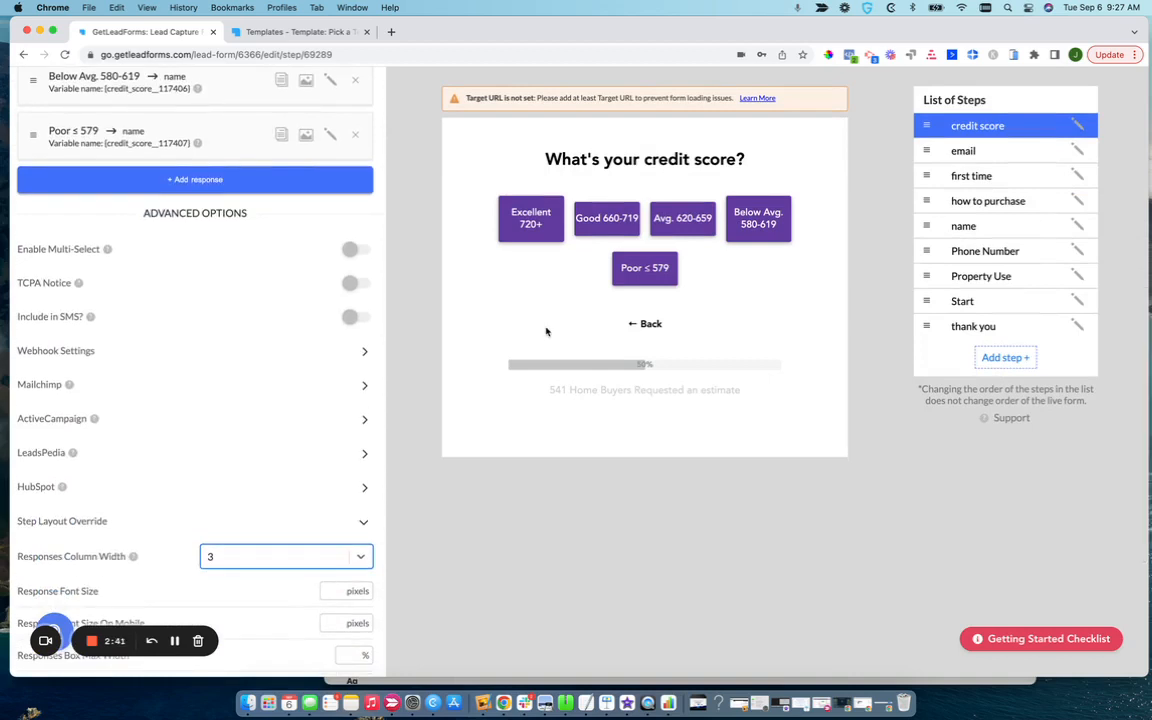
pyautogui.scroll(5, 455, 173)
pyautogui.scroll(1, 455, 173)
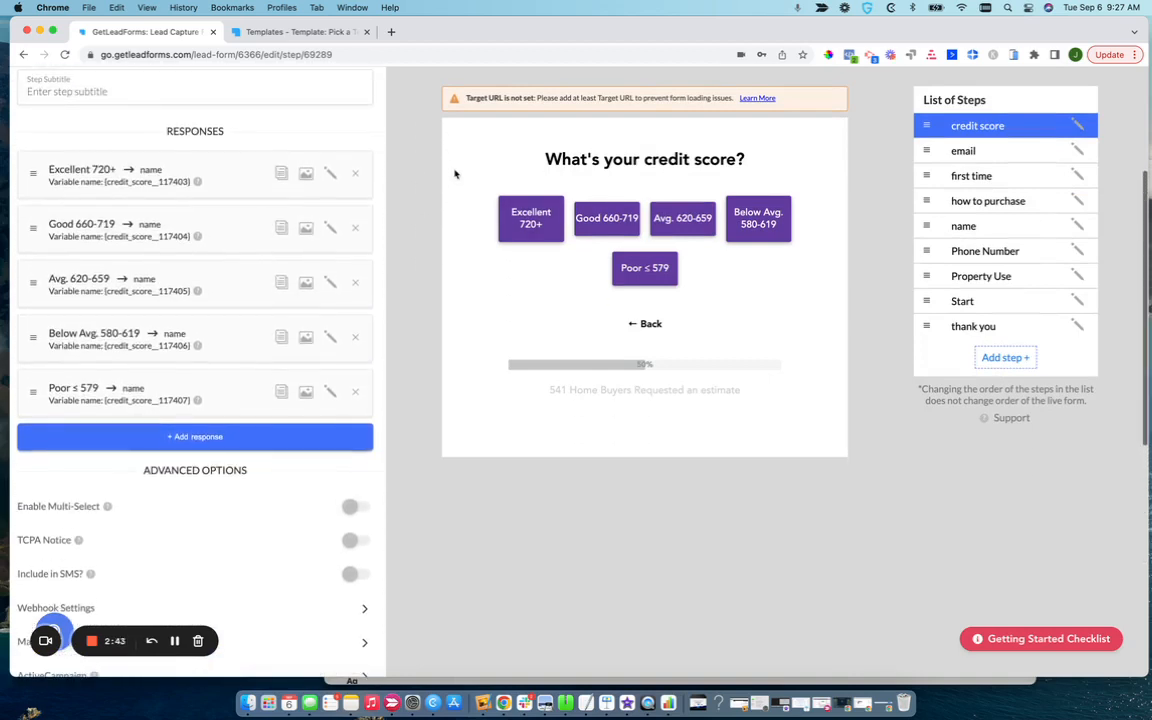
pyautogui.scroll(2, 703, 203)
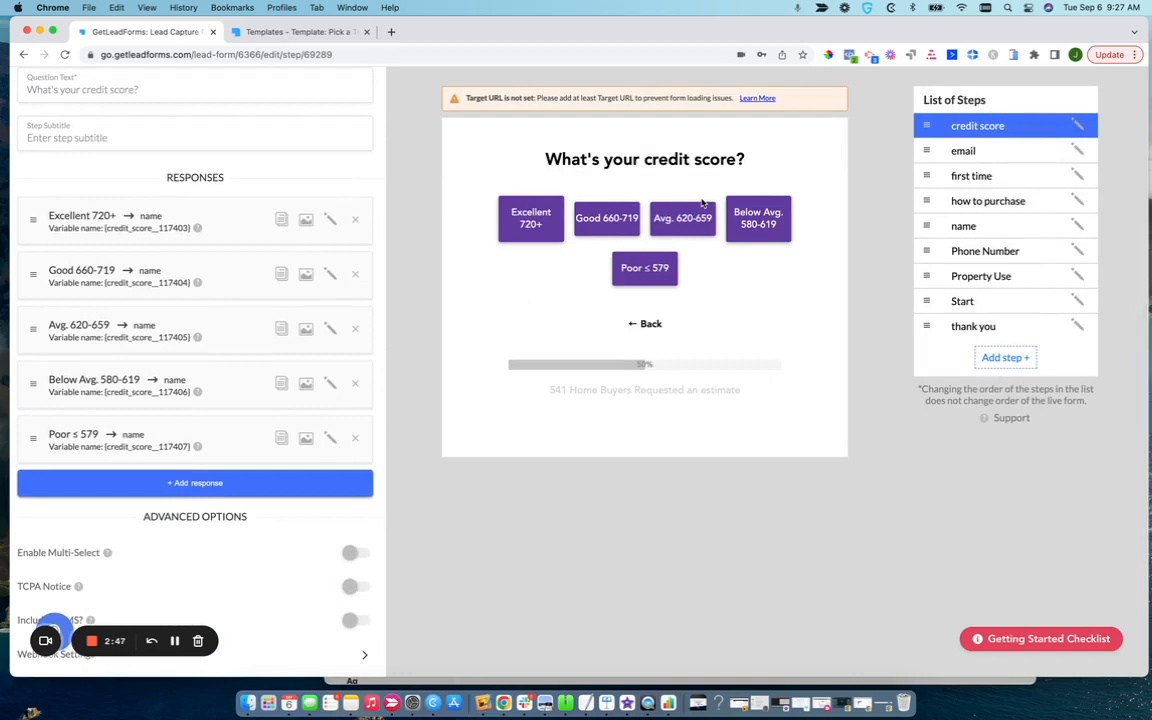
pyautogui.scroll(-15, 703, 203)
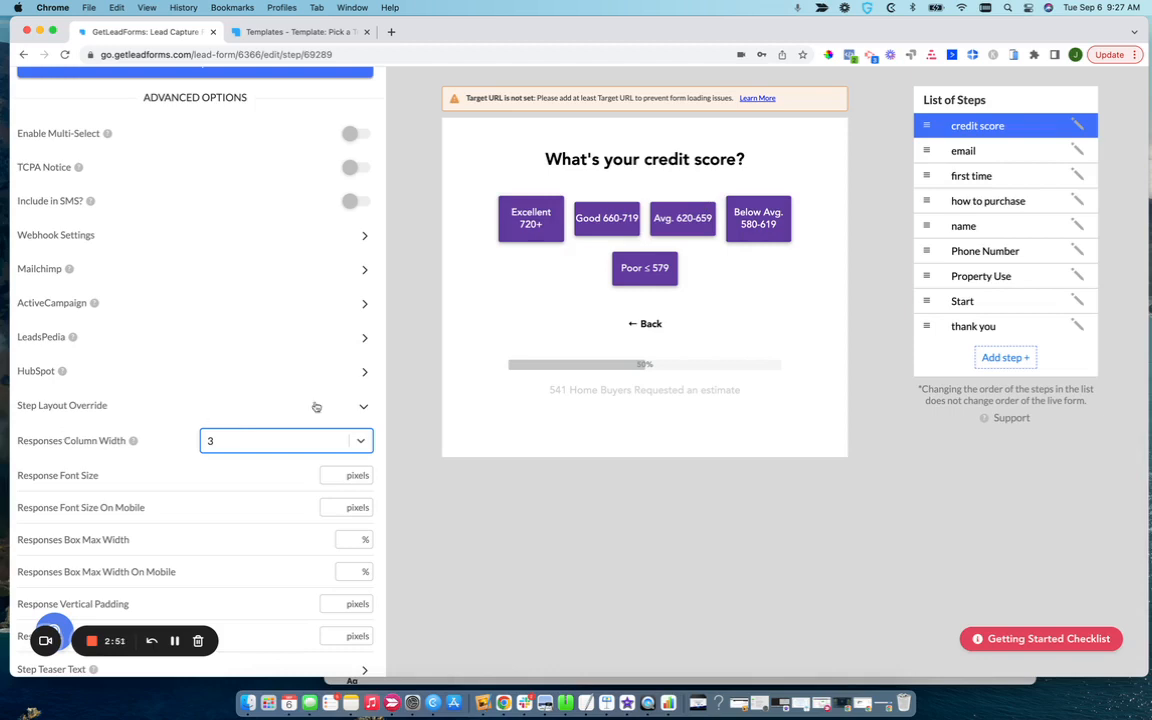
# Compare the credit score response layouts using Responses Column Widths of 4, 5, 6 and 7, returning to 5 and 6.
pyautogui.click(238, 441)
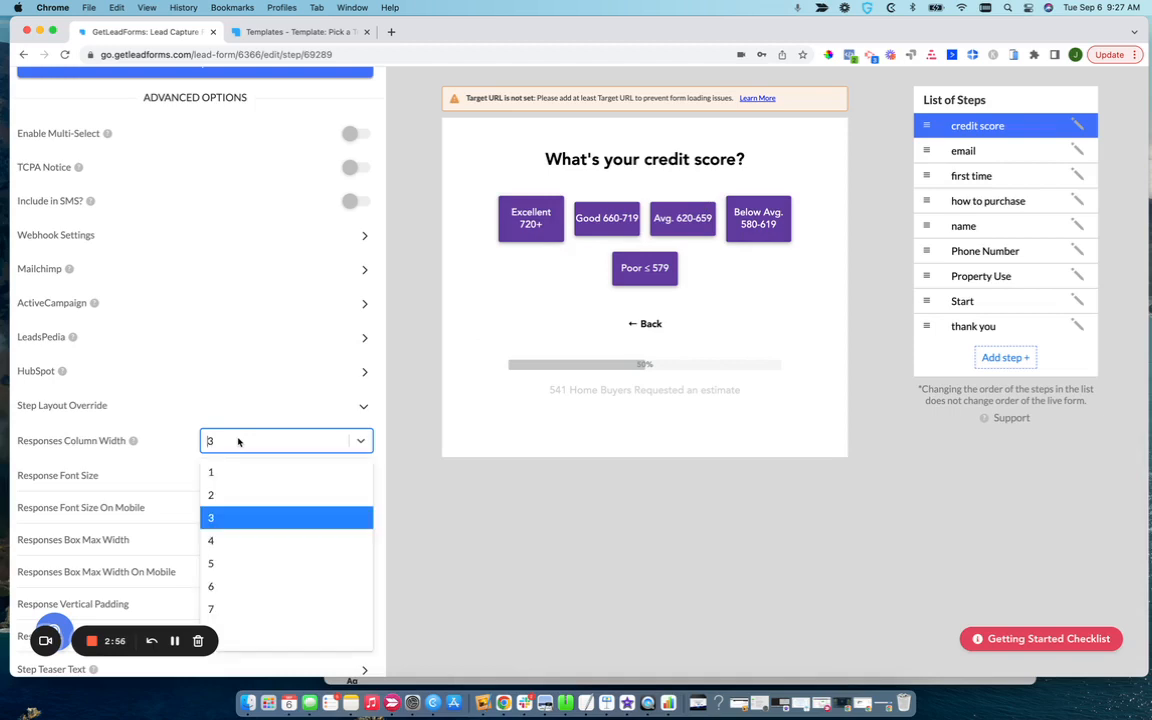
pyautogui.click(233, 540)
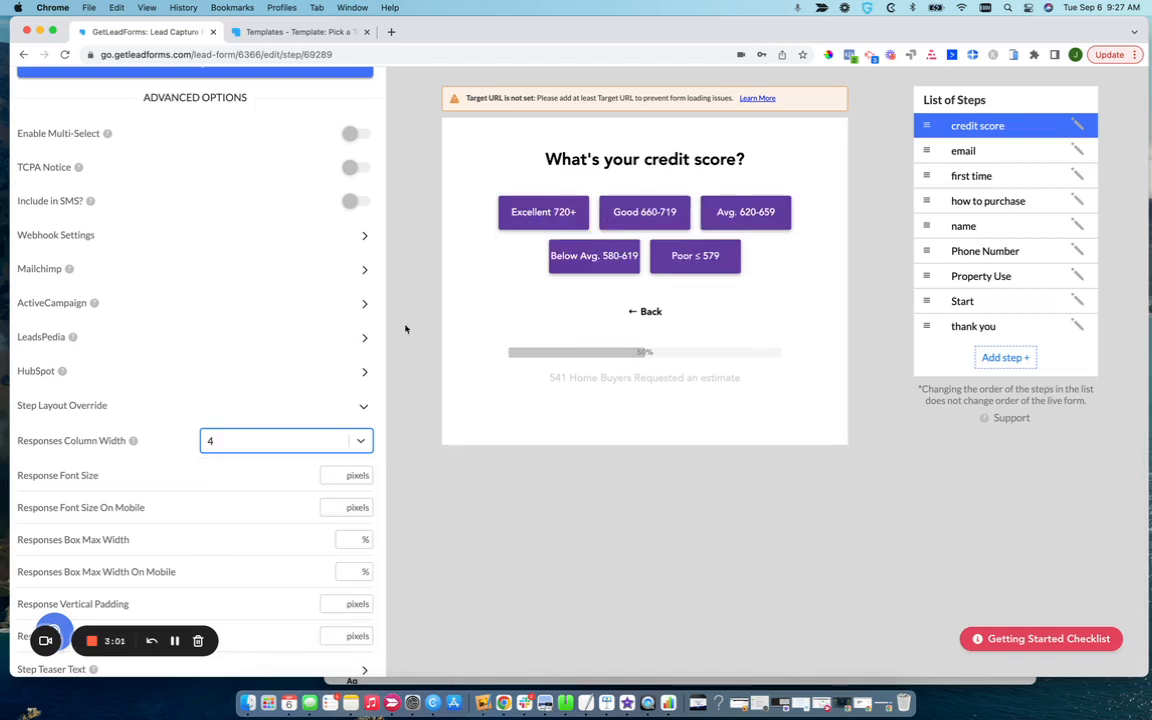
pyautogui.click(316, 441)
pyautogui.click(233, 562)
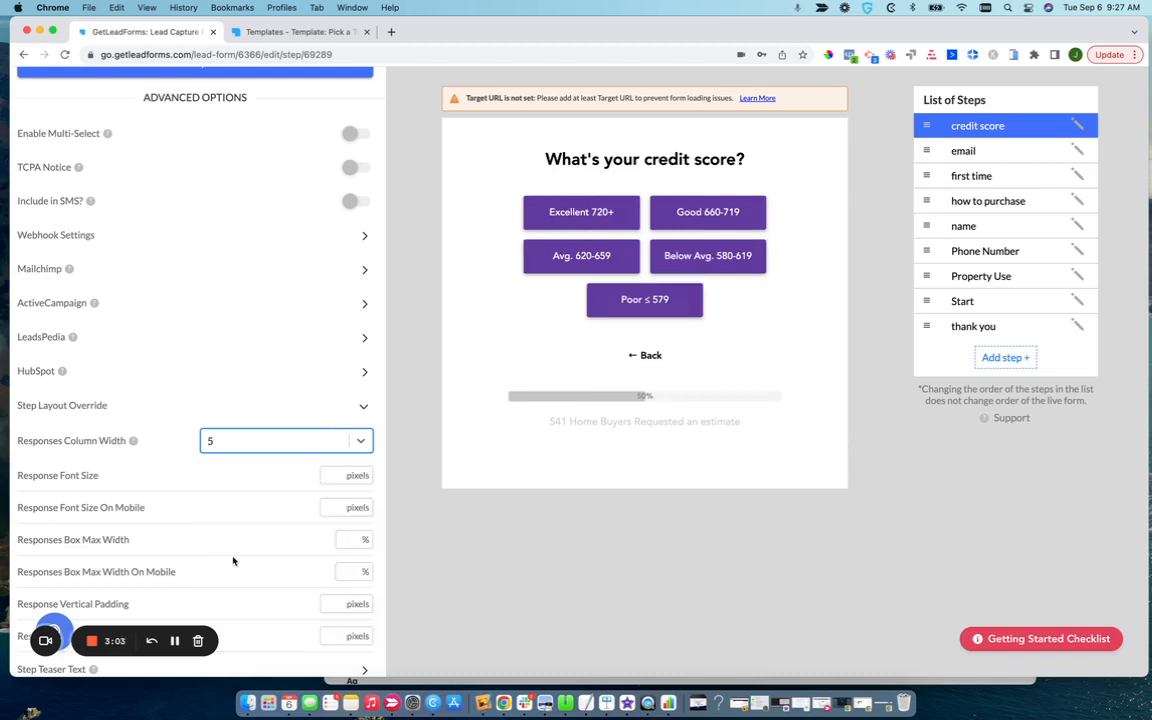
pyautogui.click(254, 441)
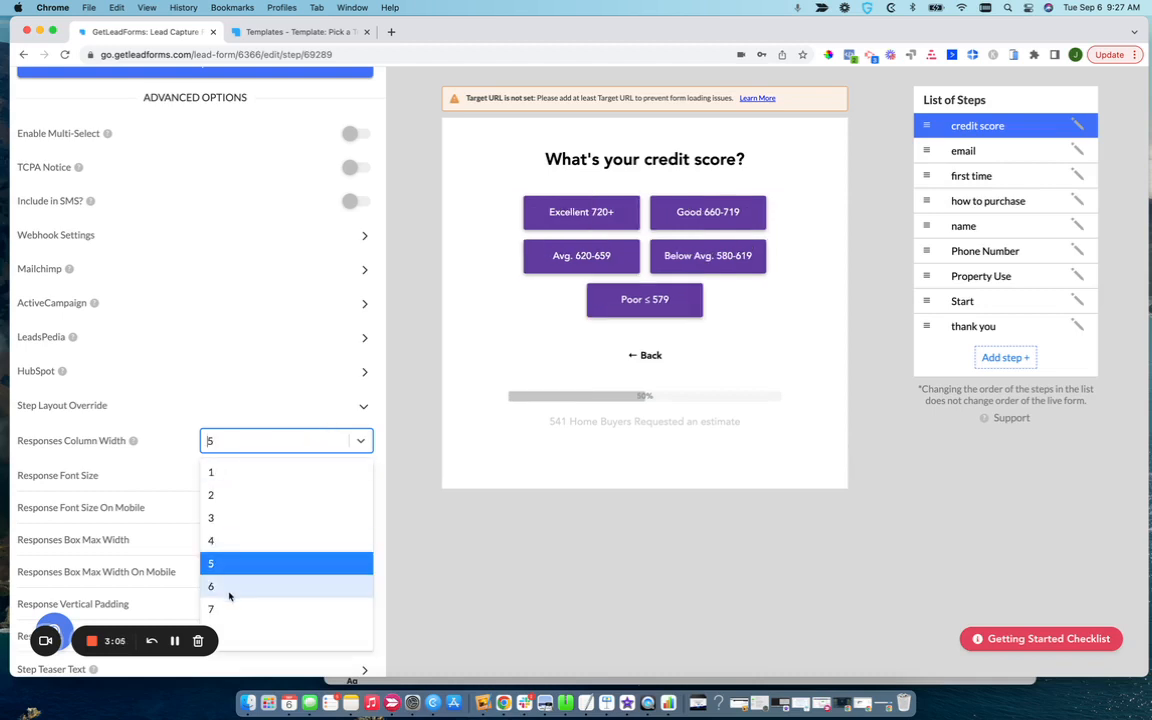
pyautogui.click(229, 587)
pyautogui.click(249, 441)
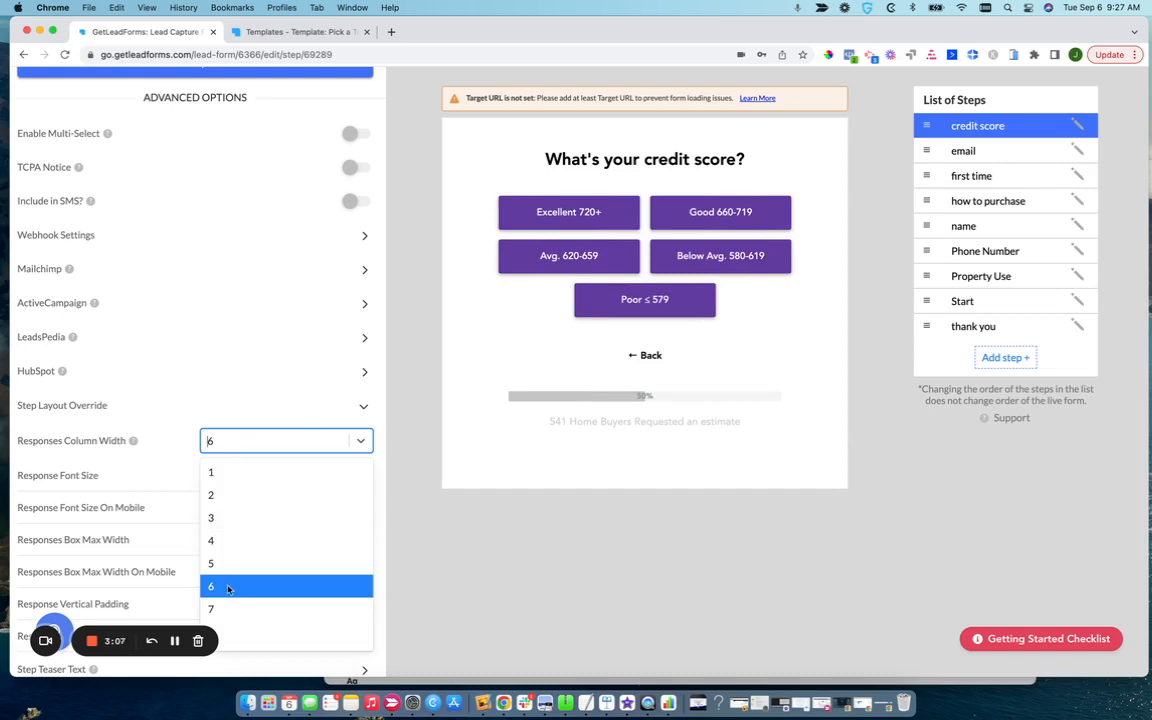
pyautogui.click(225, 607)
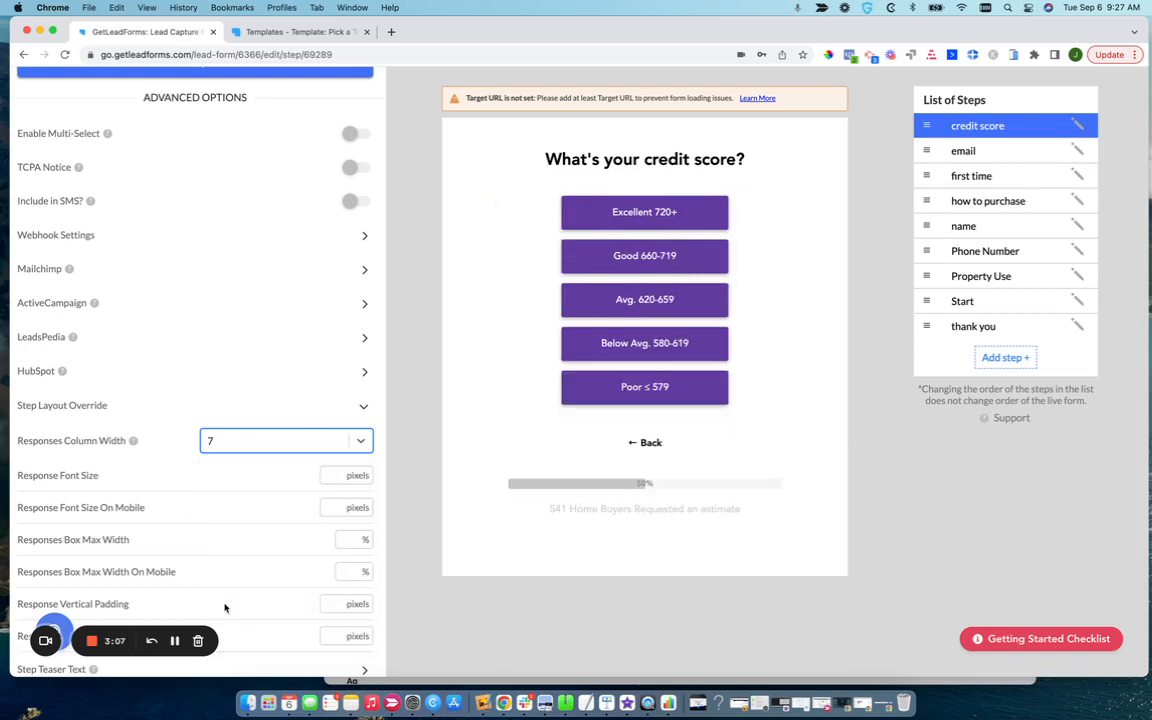
pyautogui.click(240, 449)
pyautogui.click(230, 569)
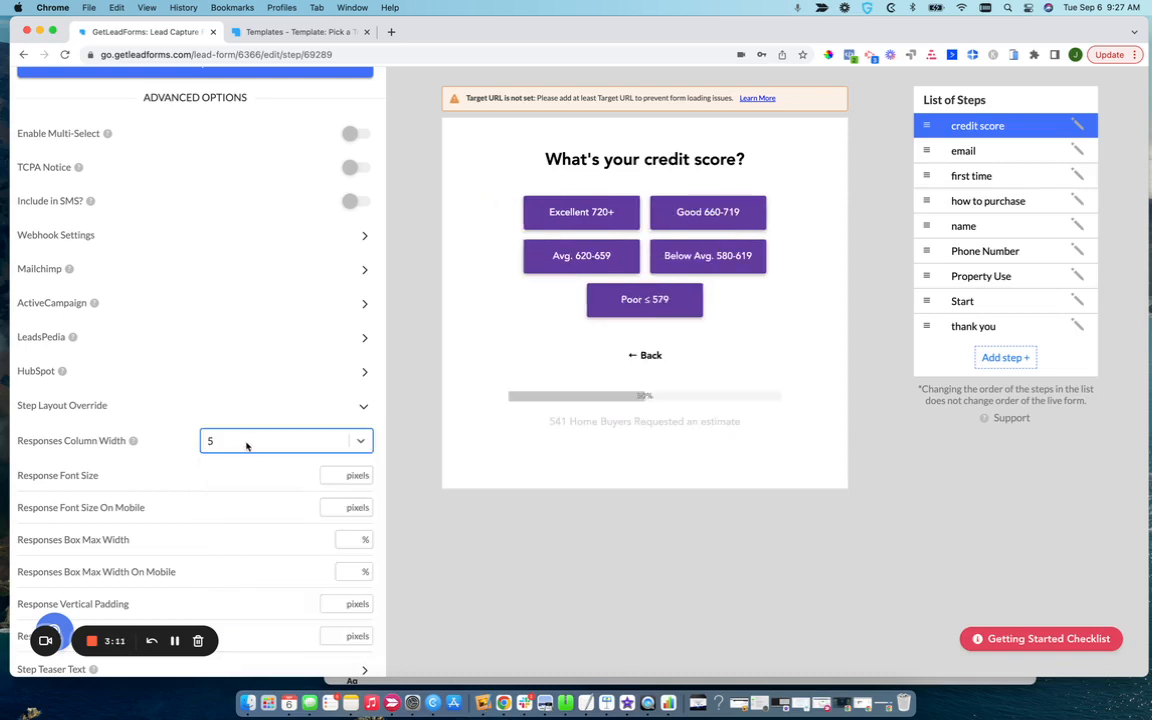
pyautogui.click(245, 443)
pyautogui.click(226, 586)
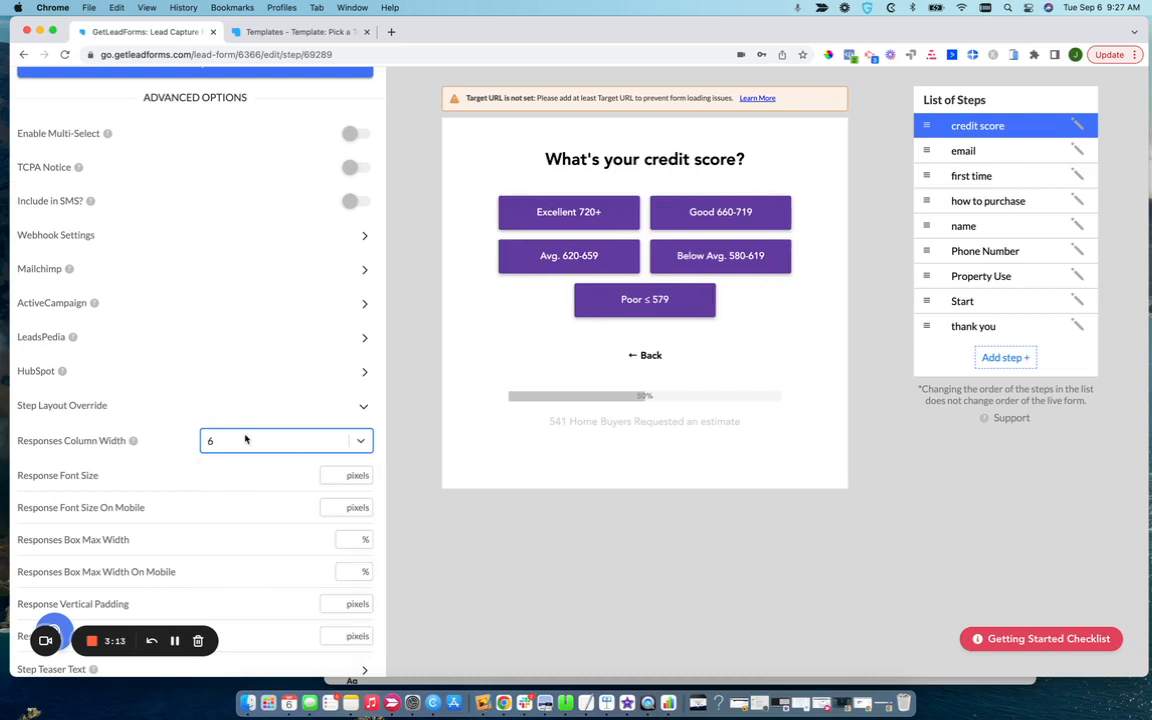
# Set the credit score step's Responses Column Width to 5 and save the step.
pyautogui.click(244, 442)
pyautogui.click(229, 566)
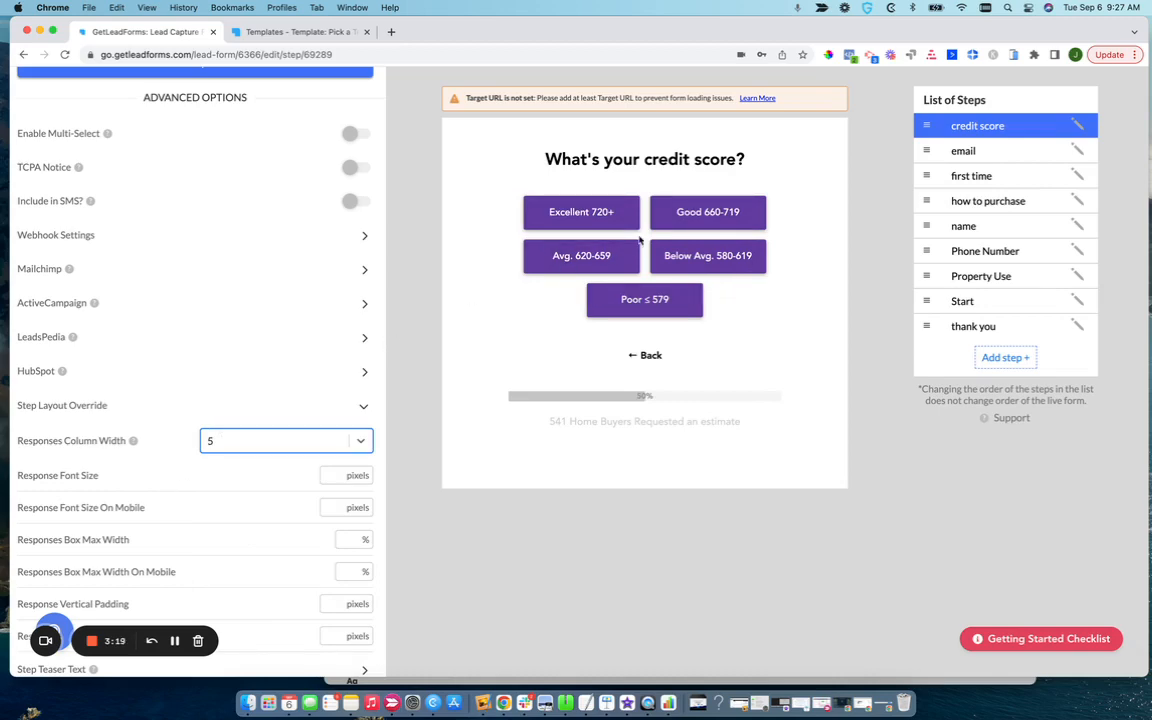
pyautogui.scroll(-2, 320, 310)
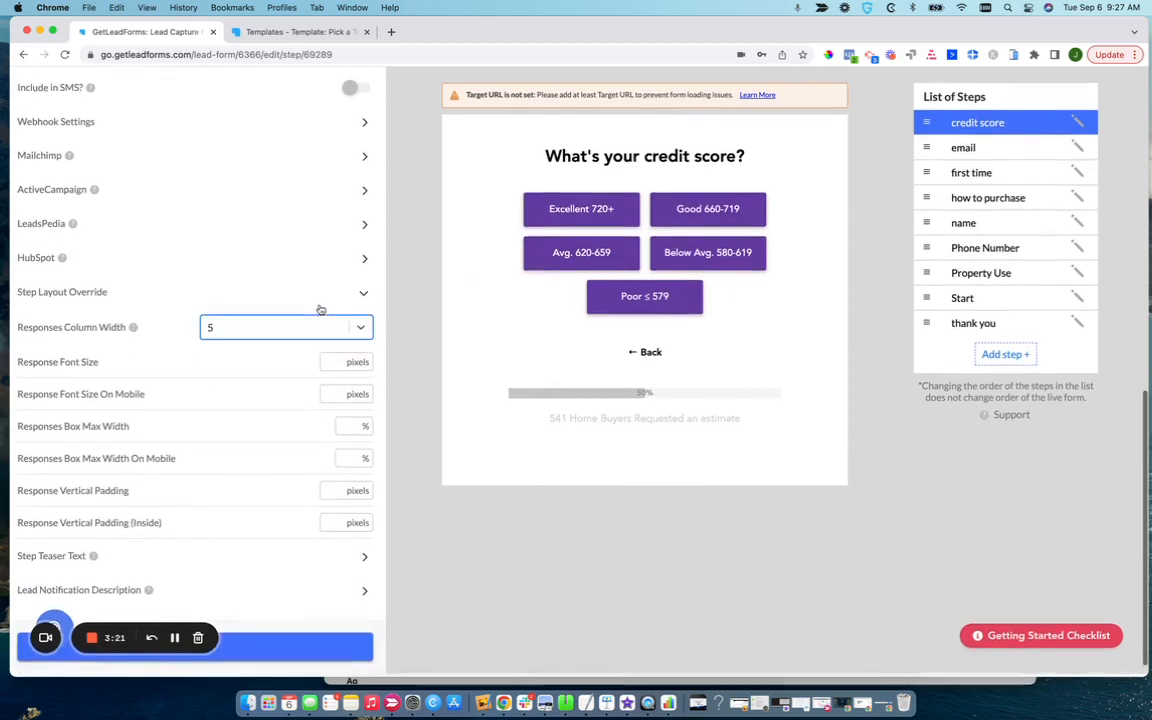
pyautogui.scroll(10, 320, 310)
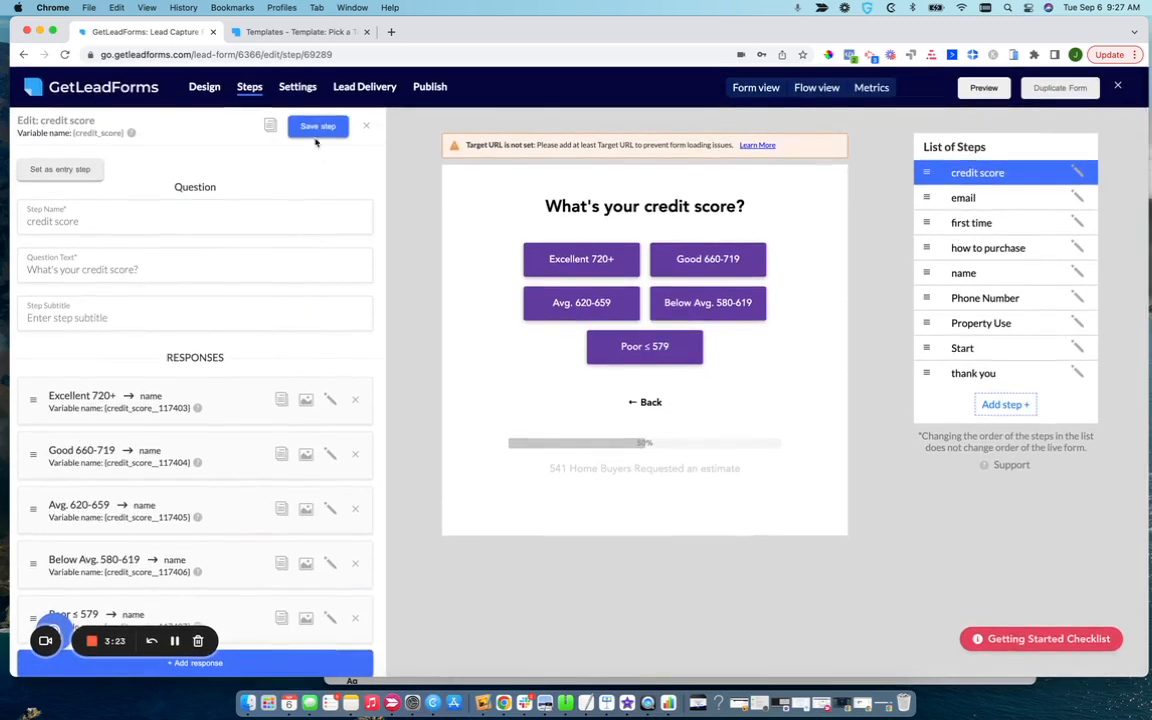
pyautogui.click(317, 127)
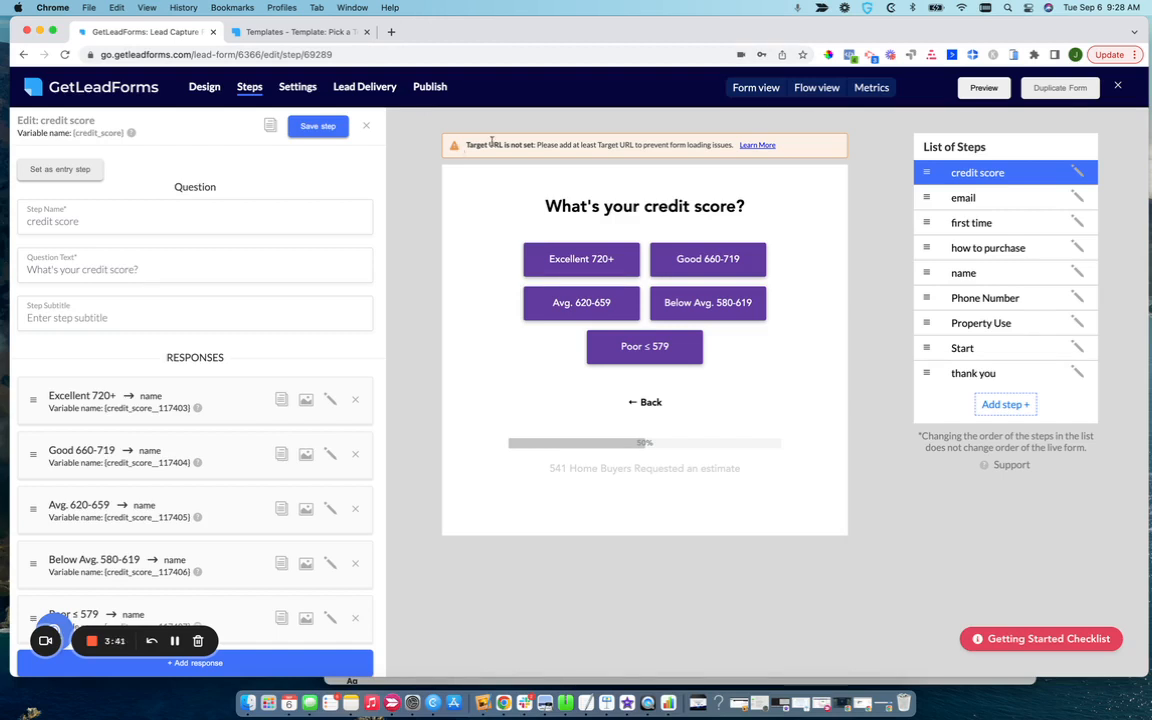
# Reload the form editor page and launch the demo in the form's full preview.
pyautogui.click(465, 51)
pyautogui.press('Return')
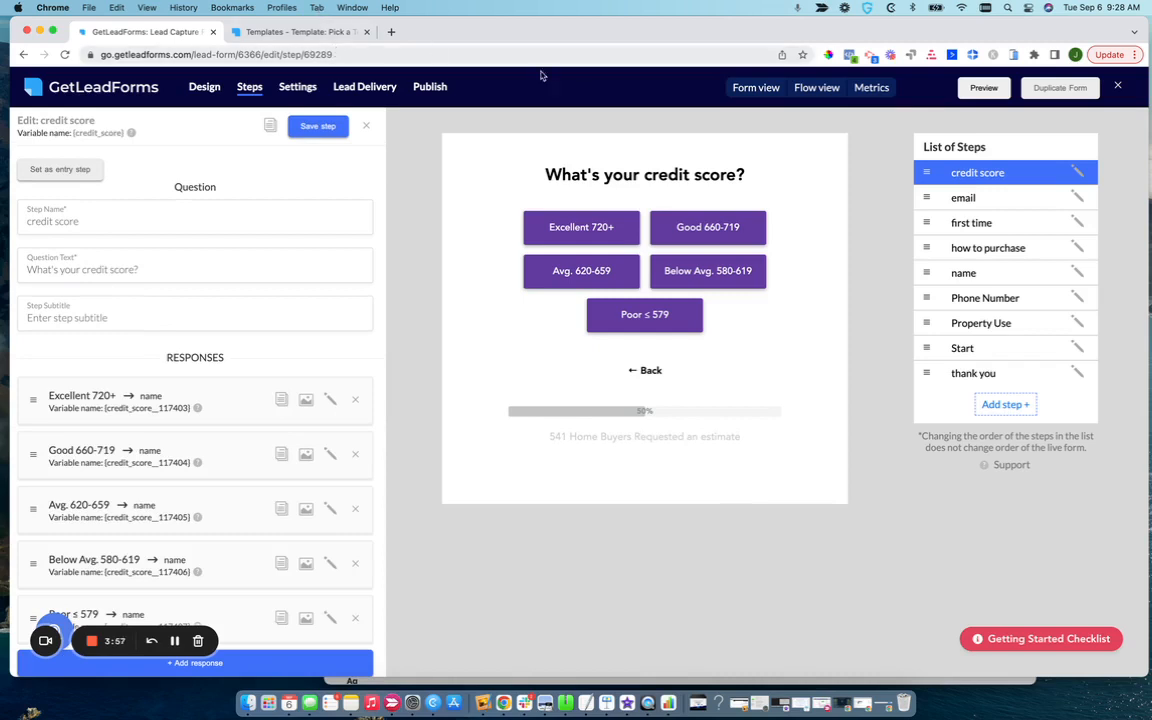
pyautogui.click(984, 88)
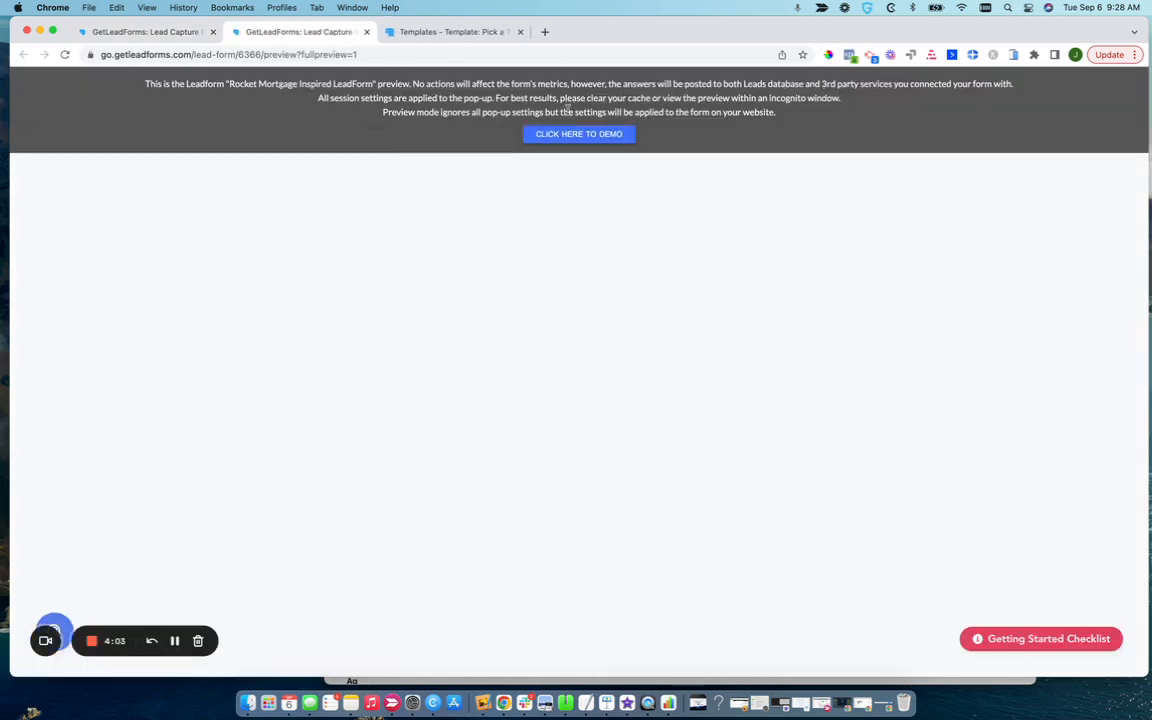
pyautogui.click(548, 134)
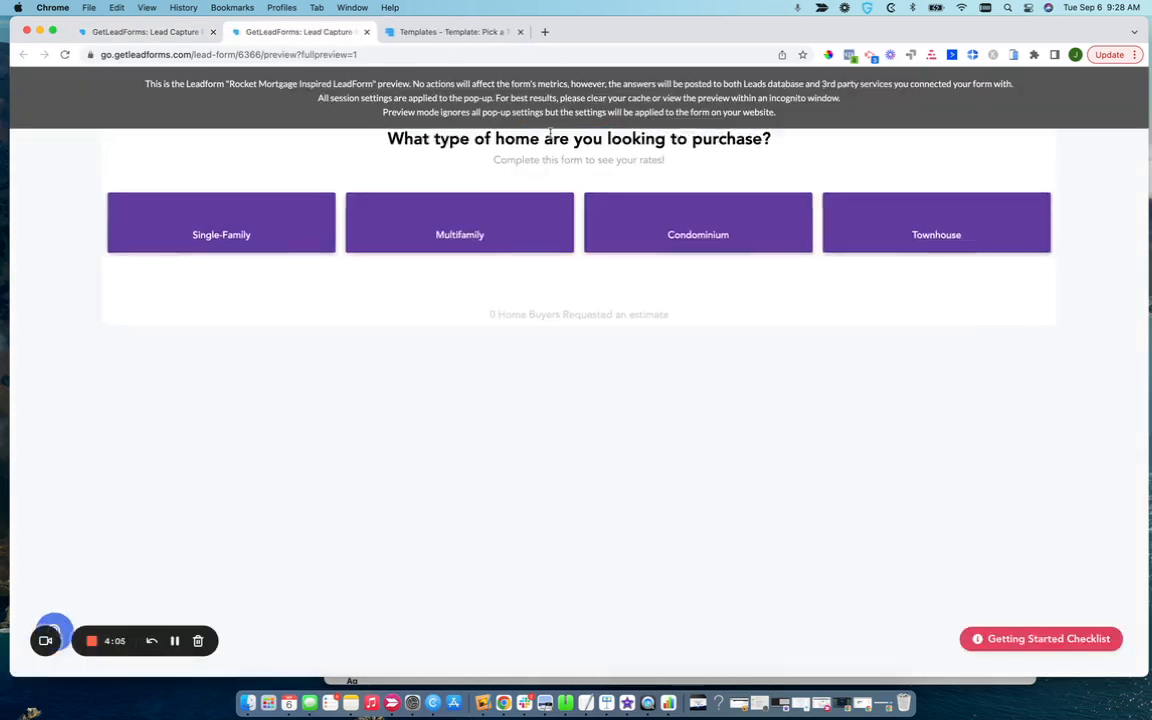
# Answer the preview questions with Condominium, Secondary Home, Signed a Purchase Agreement and Yes to reach the credit score step.
pyautogui.click(707, 248)
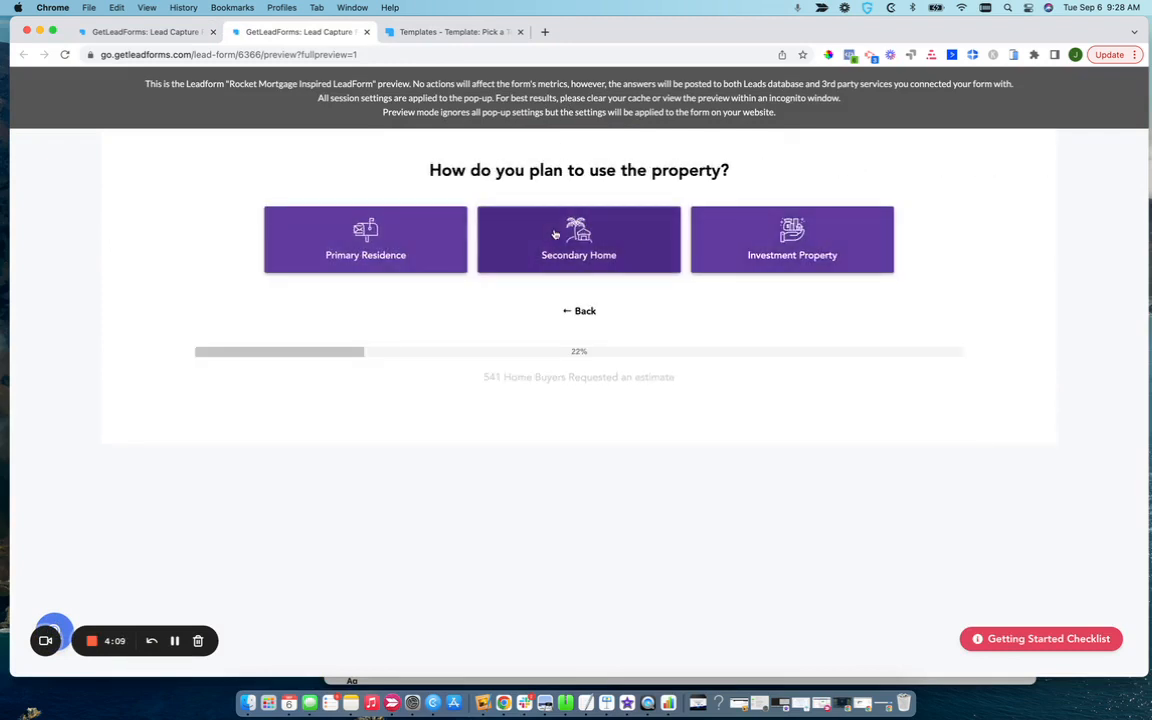
pyautogui.click(552, 234)
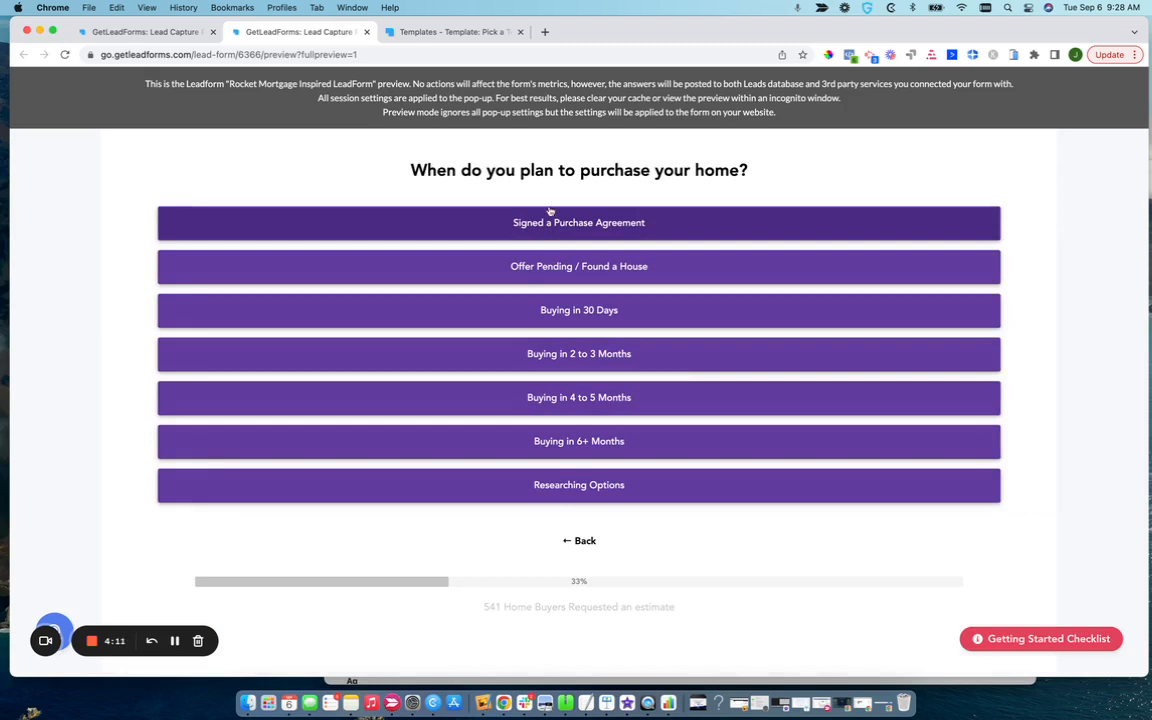
pyautogui.click(503, 221)
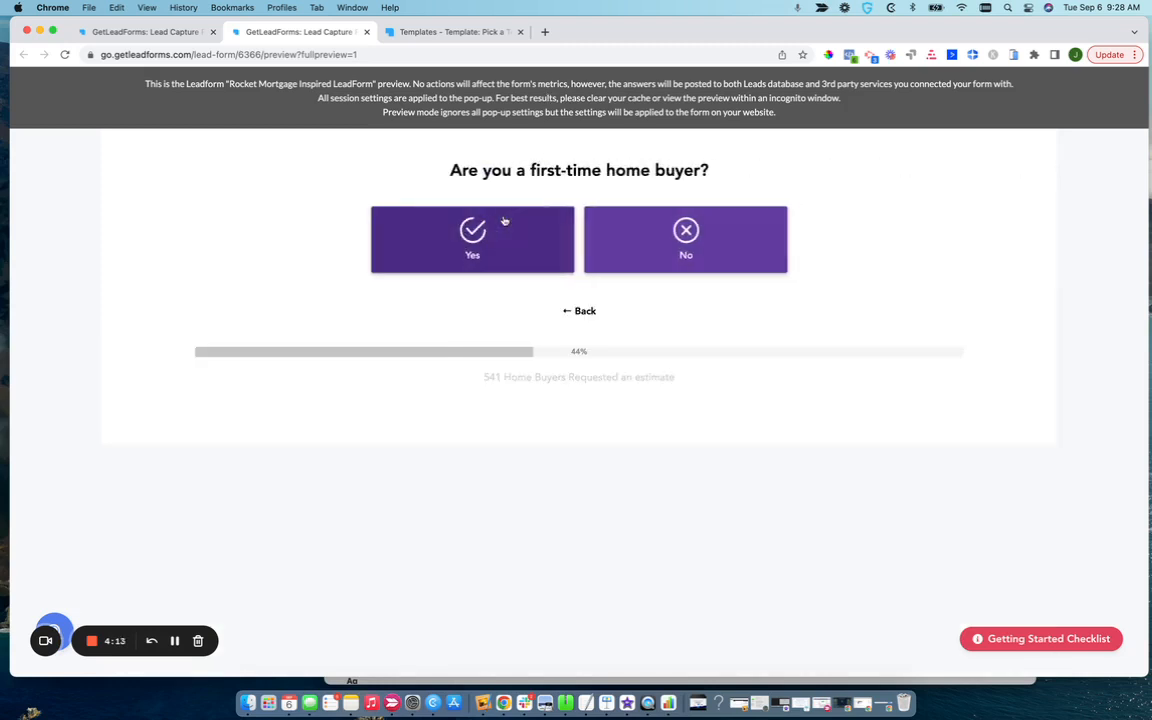
pyautogui.click(504, 222)
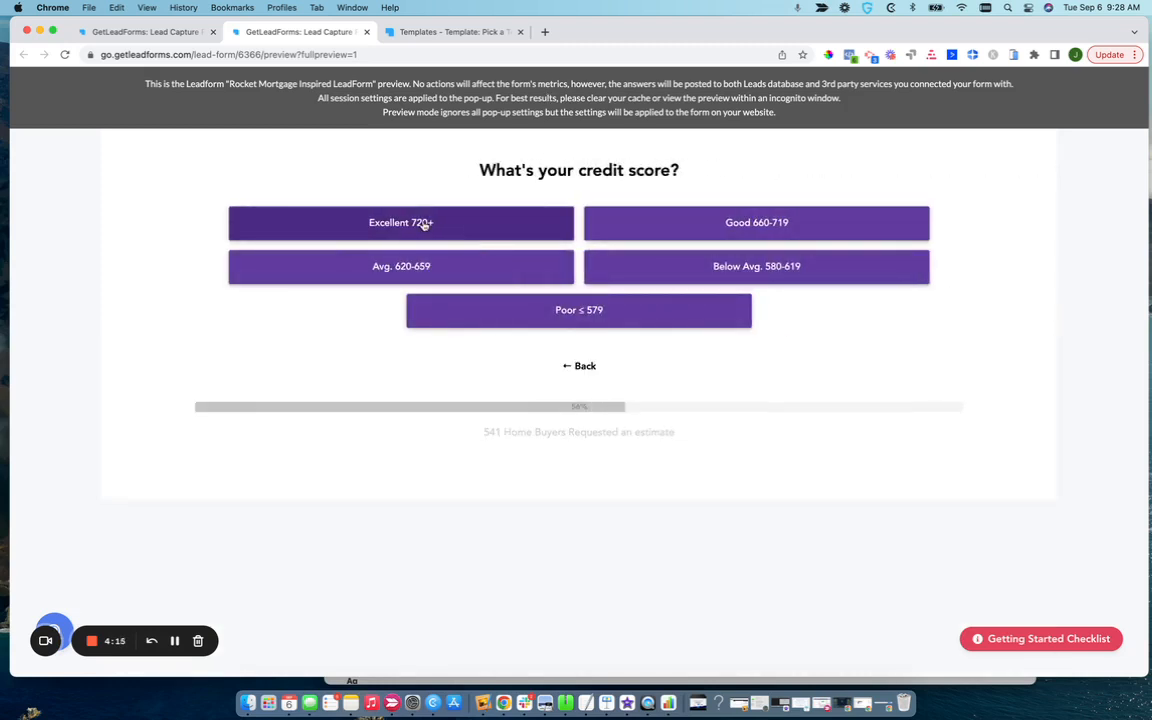
# Test the Excellent 720+ response, go back to review the credit score layout, and return to the form editor.
pyautogui.click(479, 226)
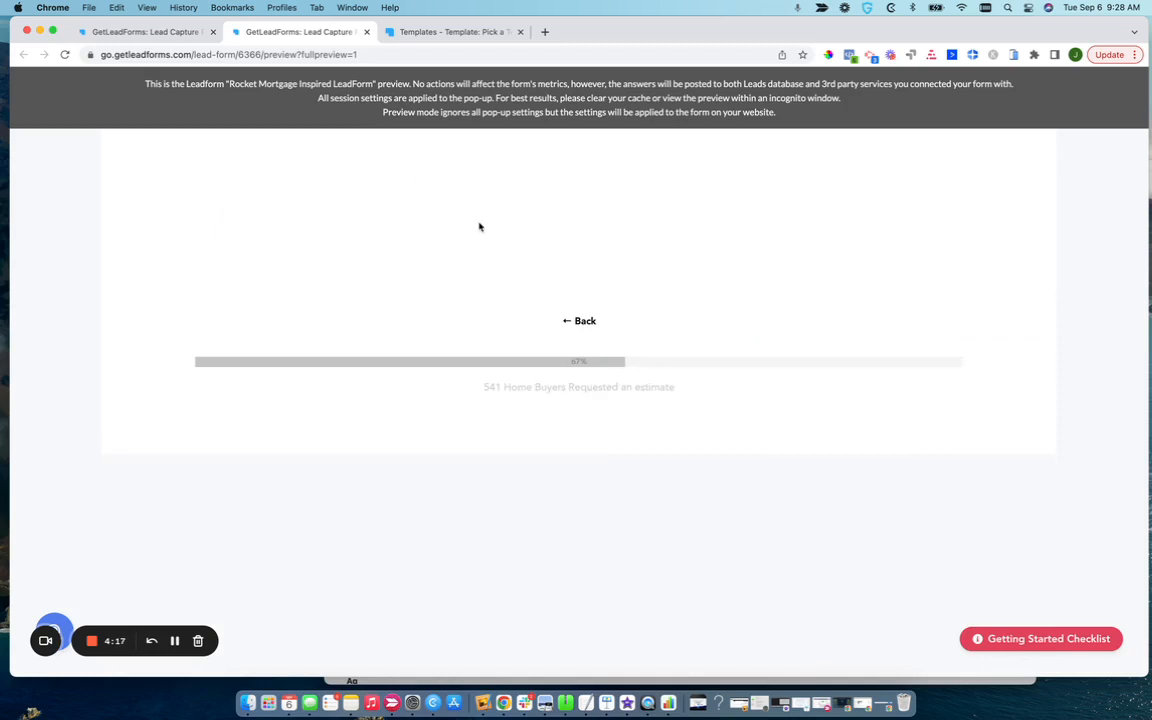
pyautogui.click(580, 322)
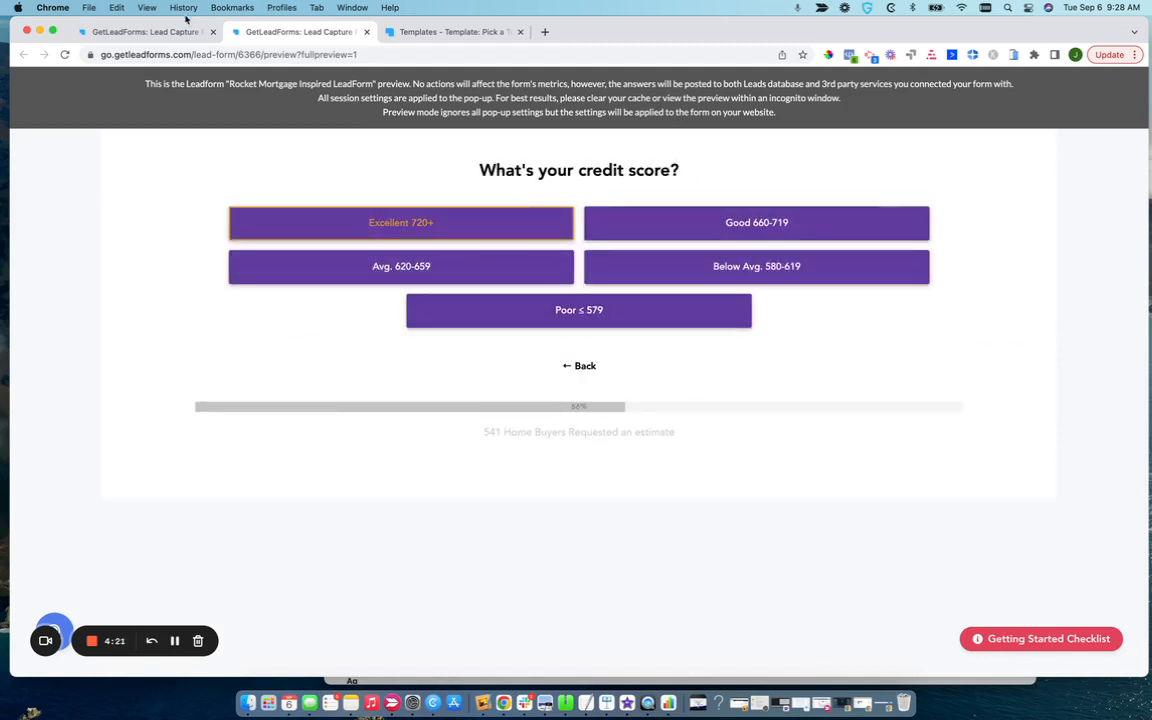
pyautogui.click(150, 32)
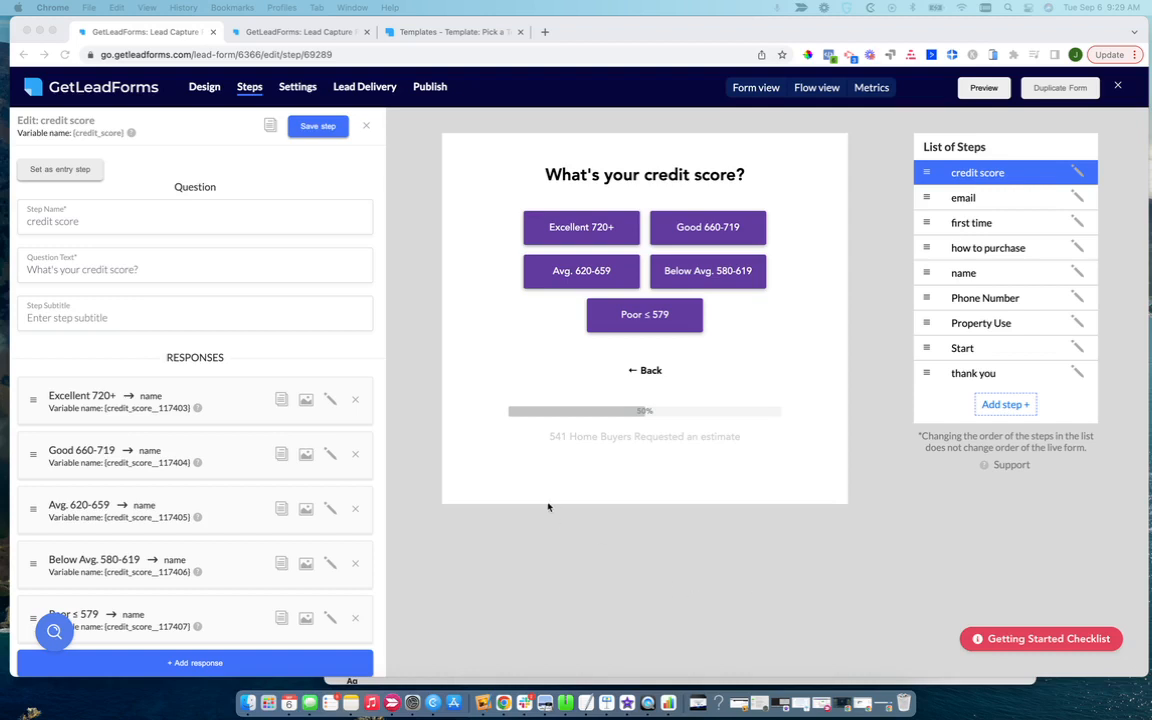
# Open loom.com in a new browser tab.
pyautogui.click(543, 31)
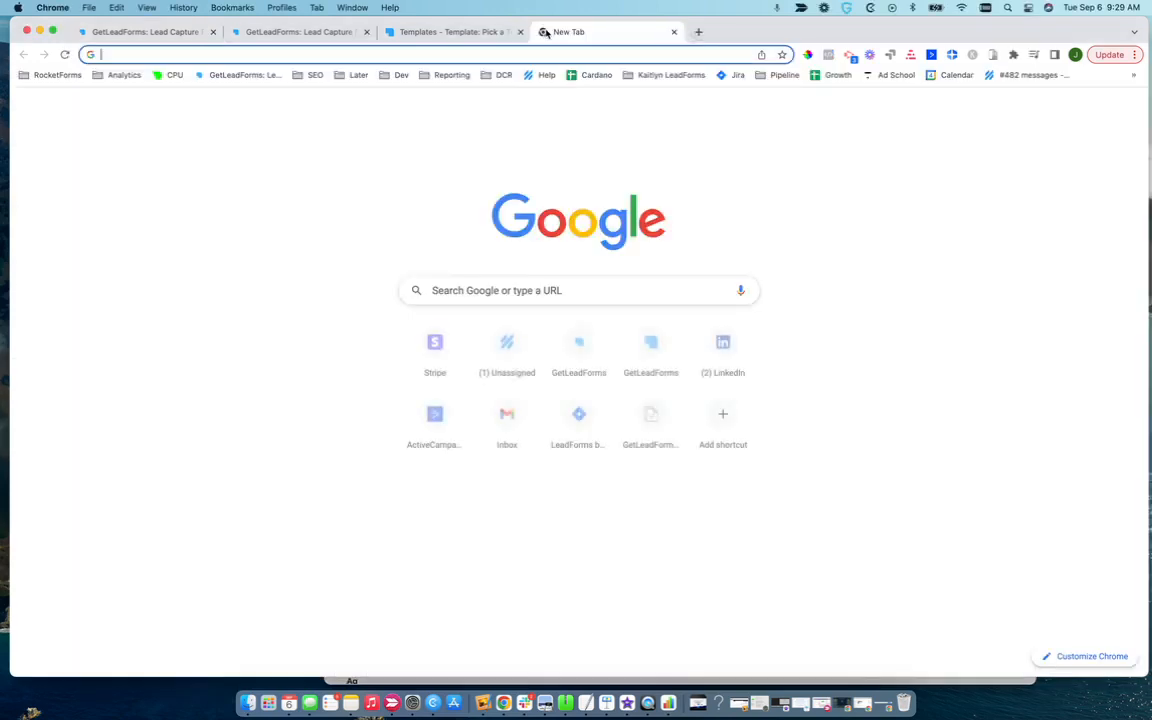
pyautogui.write('loom')
pyautogui.press('Return')
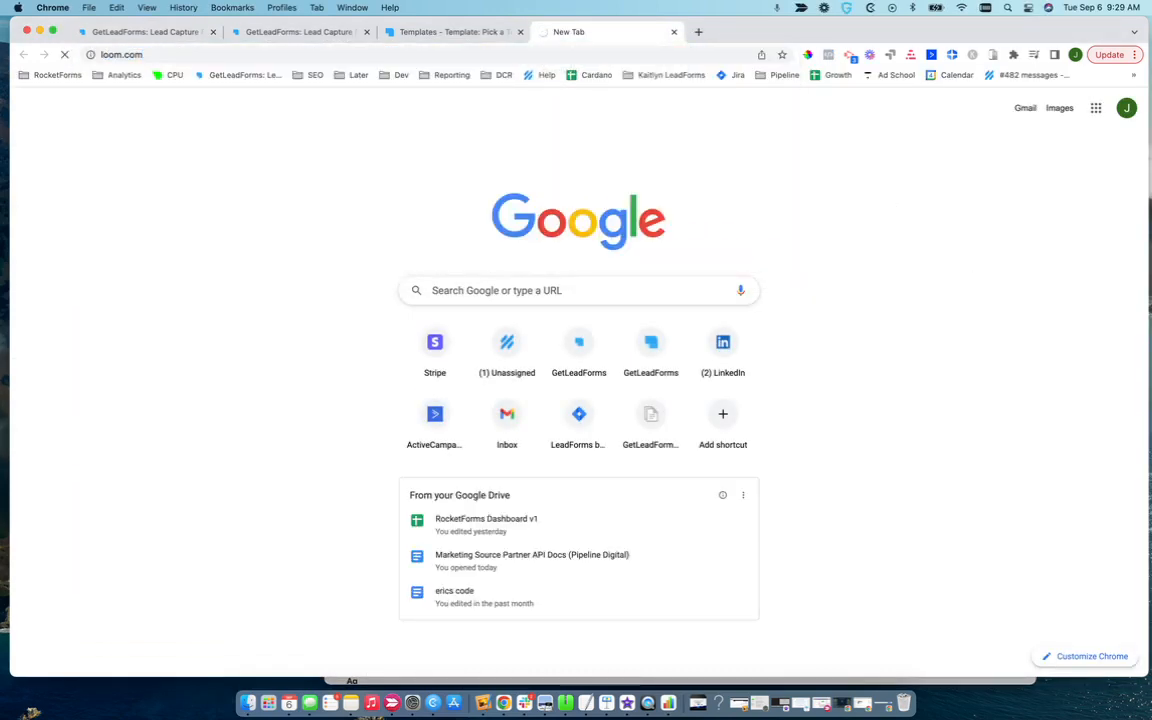